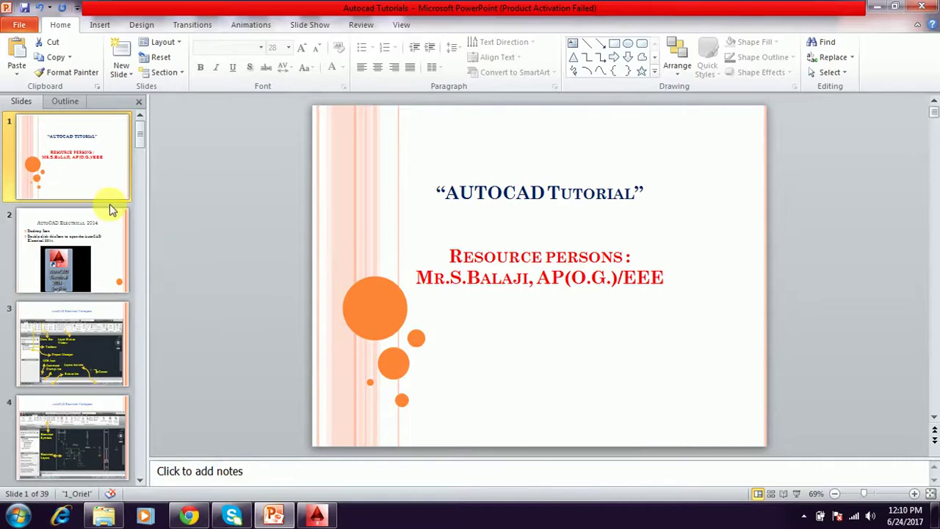
Step: Display slide 11, which explains the PLINE (pl) and RECTANGLE (rec) exercises
scroll(110, 242, down, 8)
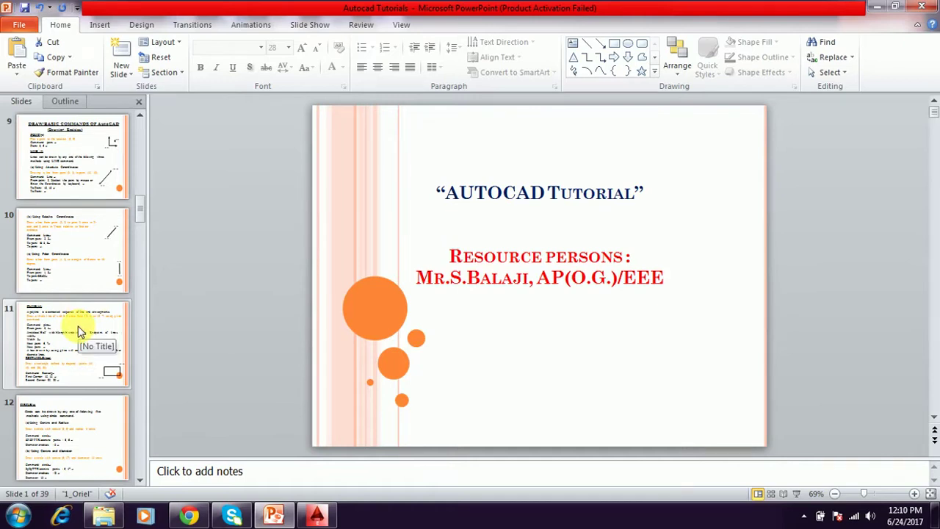
click(79, 332)
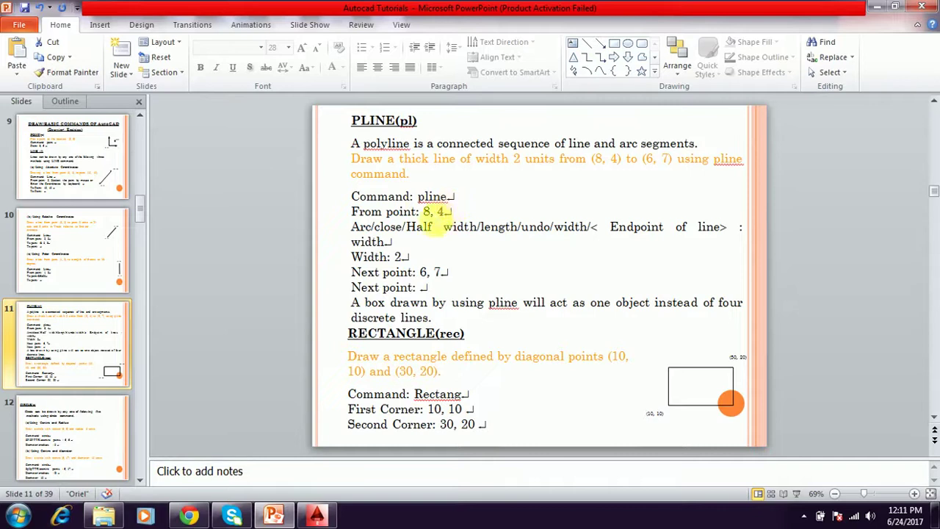
Step: In AutoCAD, start PLINE with start point 8,4 and begin entering the Width option
click(323, 520)
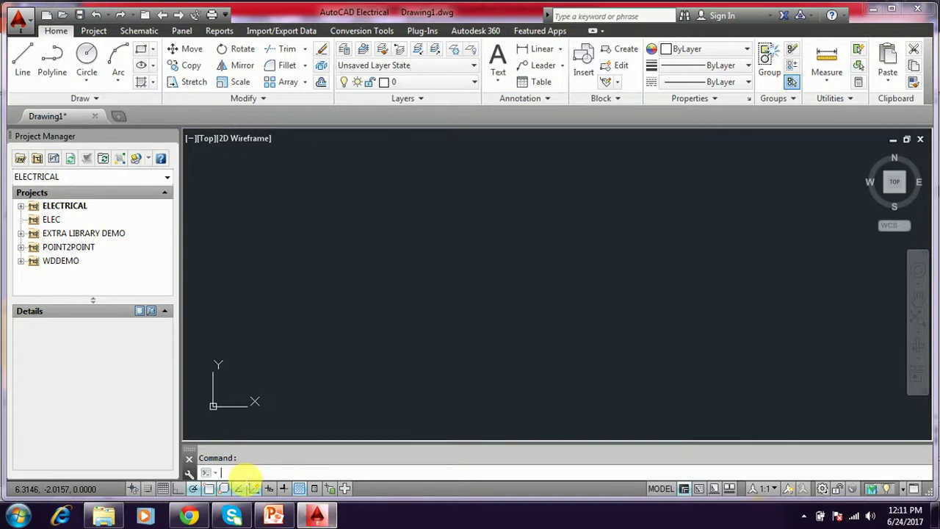
text(pl)
key(Return)
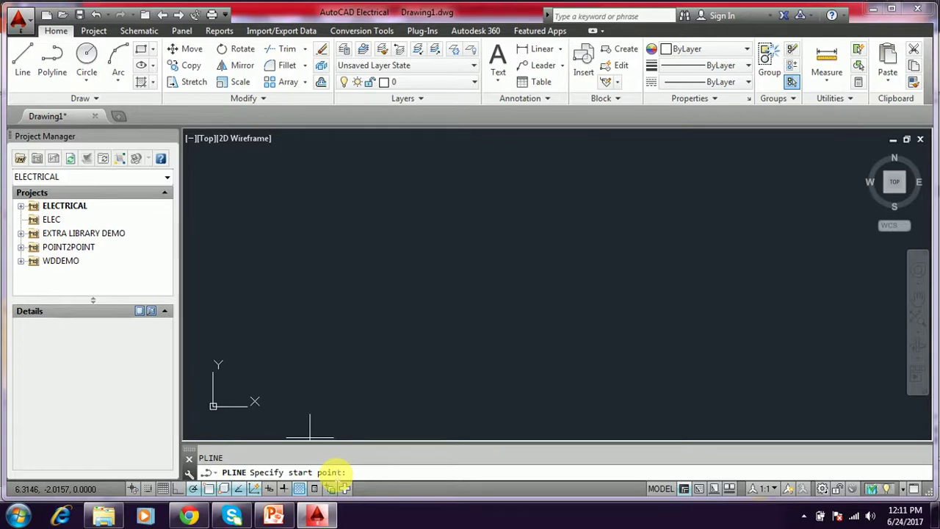
click(273, 516)
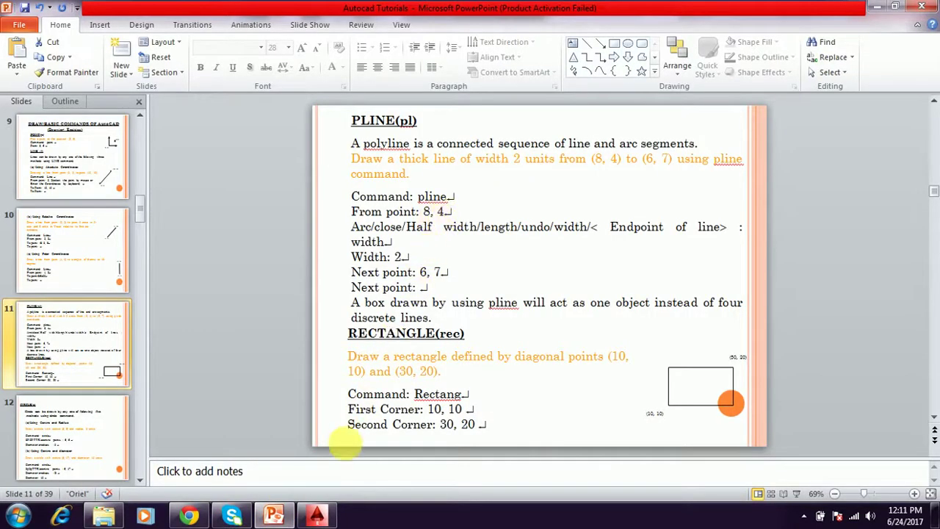
click(317, 516)
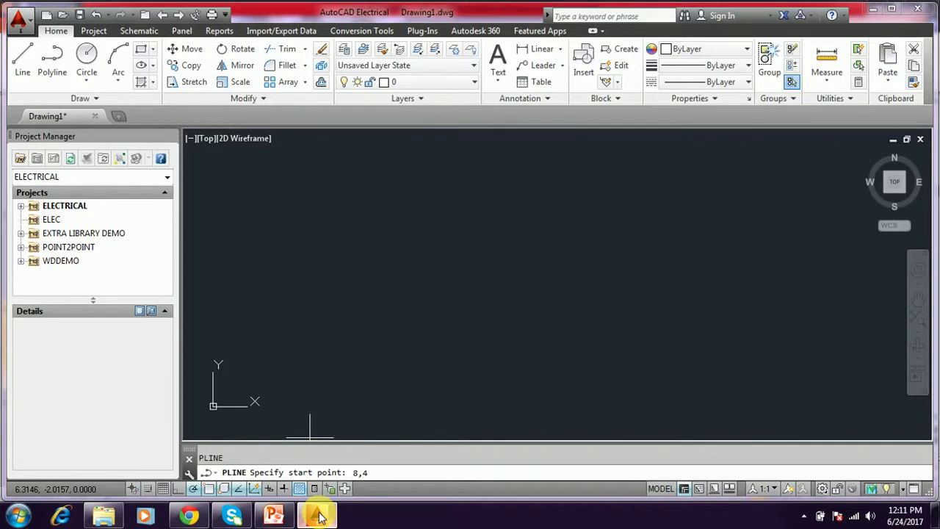
key(Return)
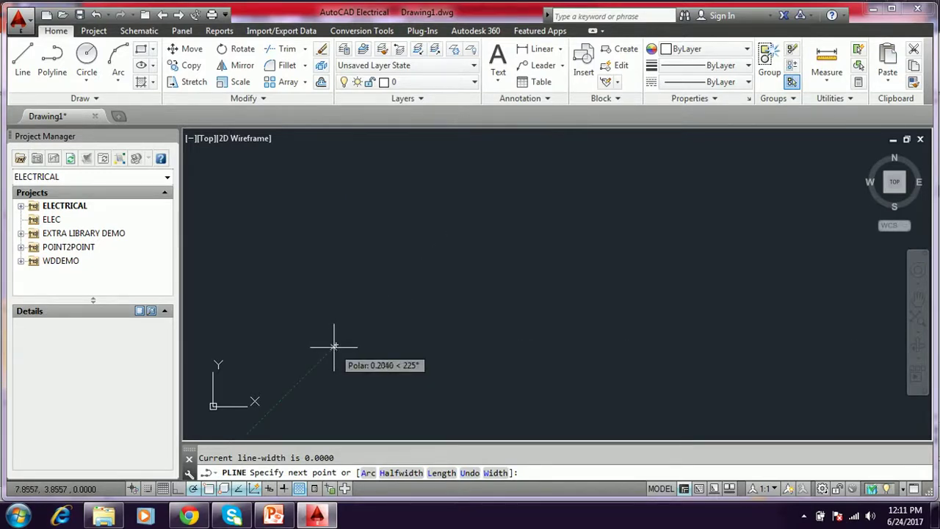
click(346, 456)
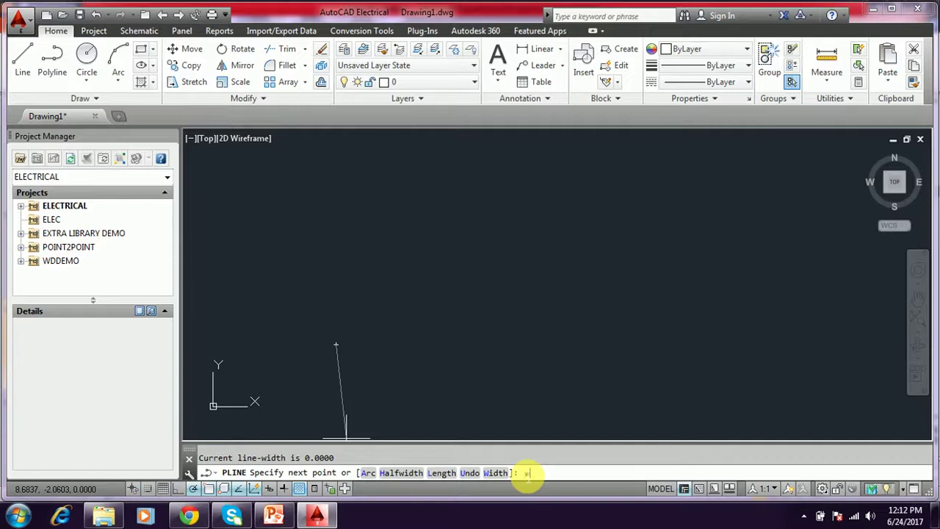
Step: Set the polyline width to 10 at both ends and draw the first wide segment
key(Return)
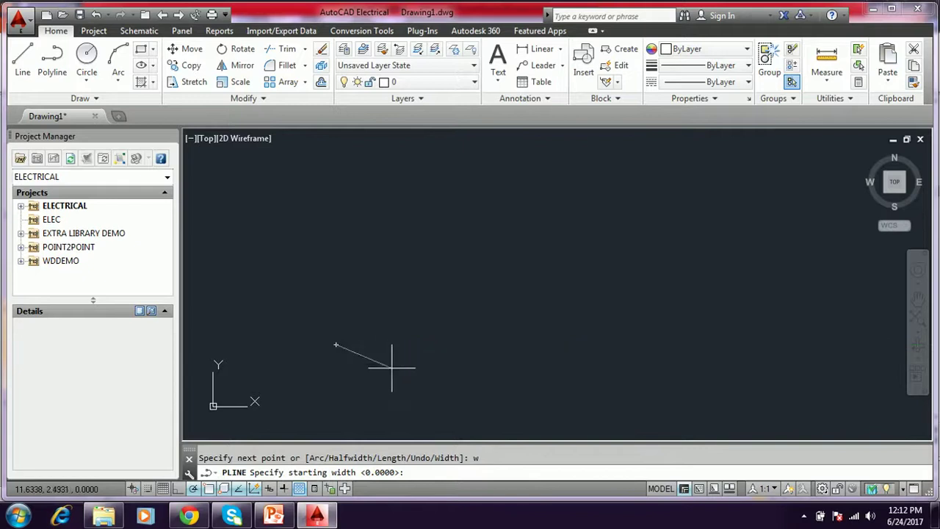
text(10)
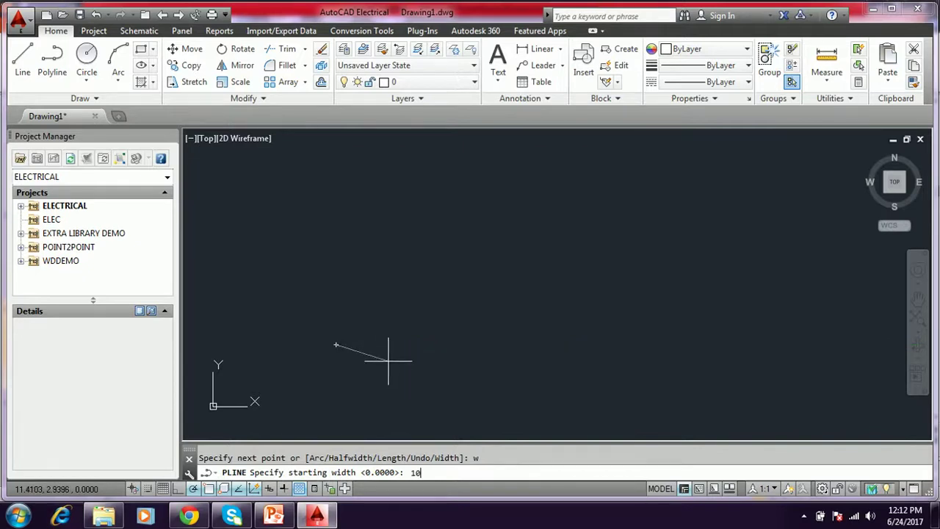
key(Return)
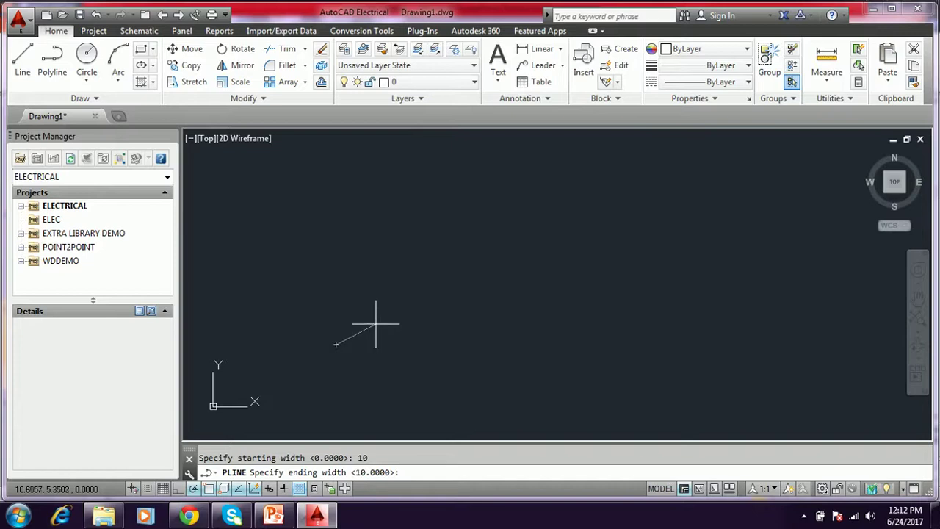
key(Return)
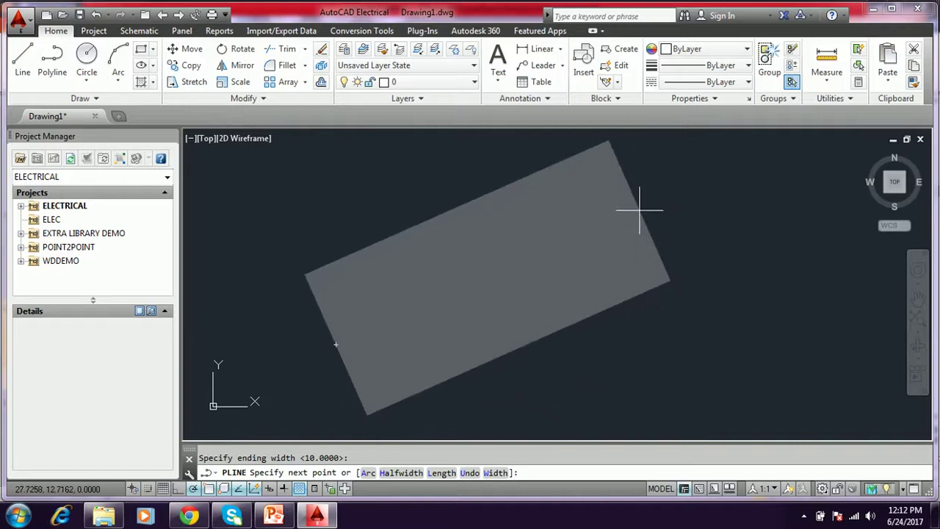
click(639, 210)
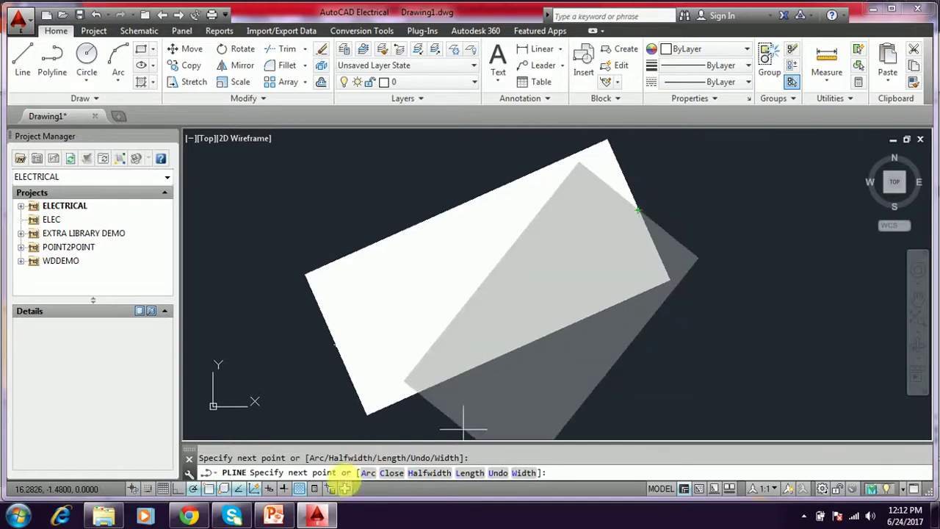
Step: Review the lesson slide in PowerPoint, then return to the AutoCAD drawing
click(273, 517)
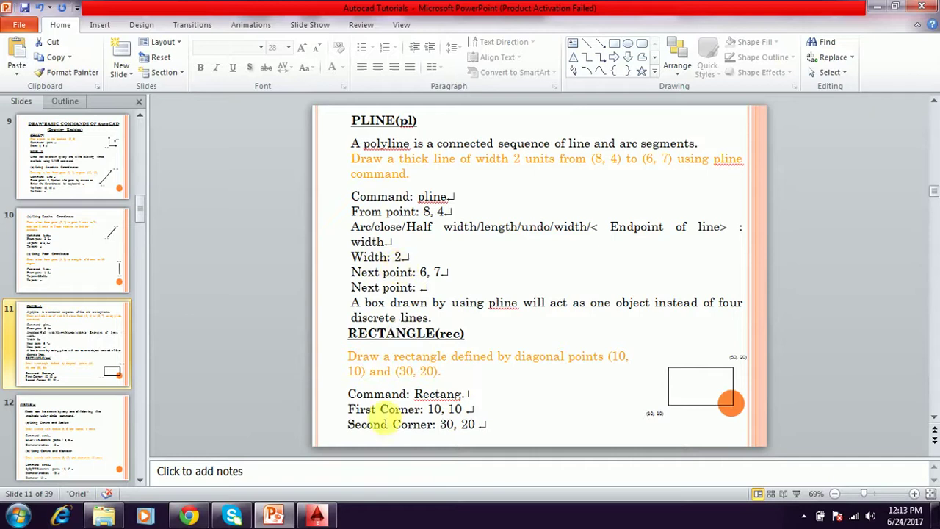
click(317, 515)
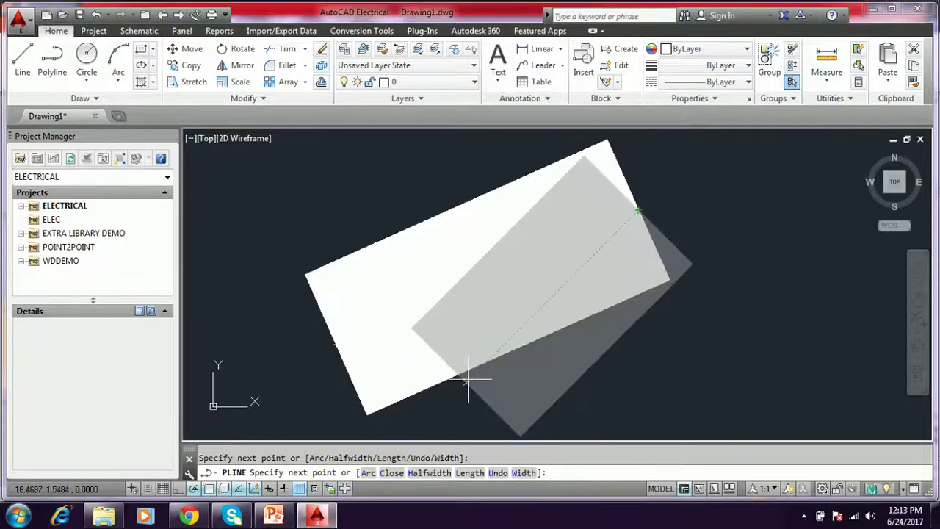
Step: Cancel the unfinished polyline and erase the wide segment with a window selection
key(Escape)
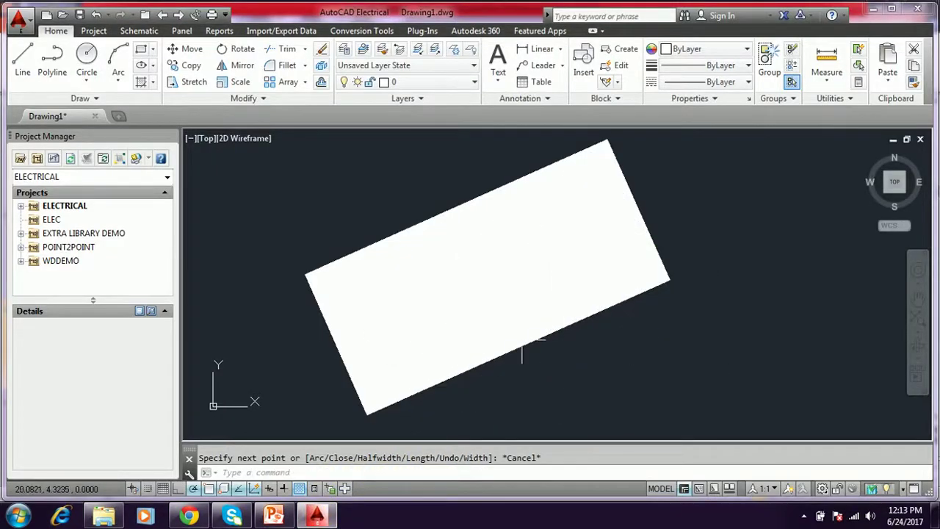
click(505, 365)
click(212, 141)
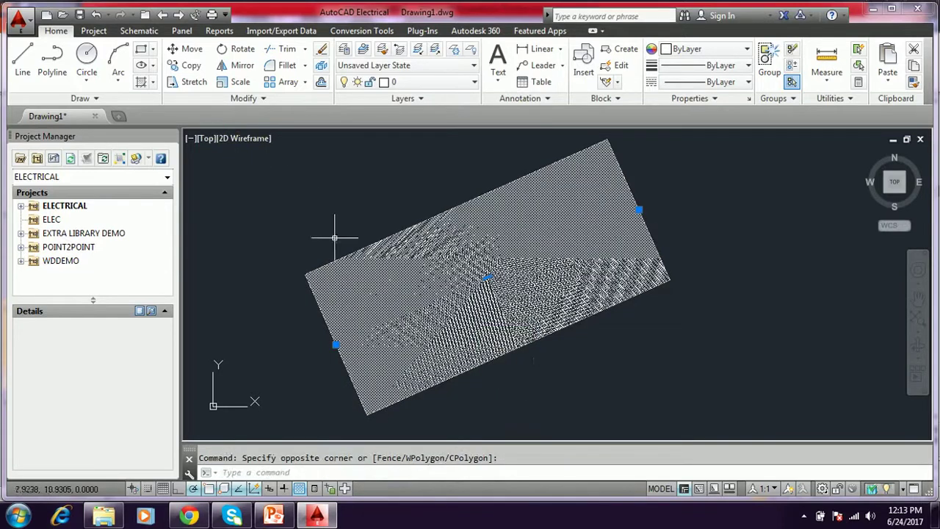
click(345, 294)
key(Delete)
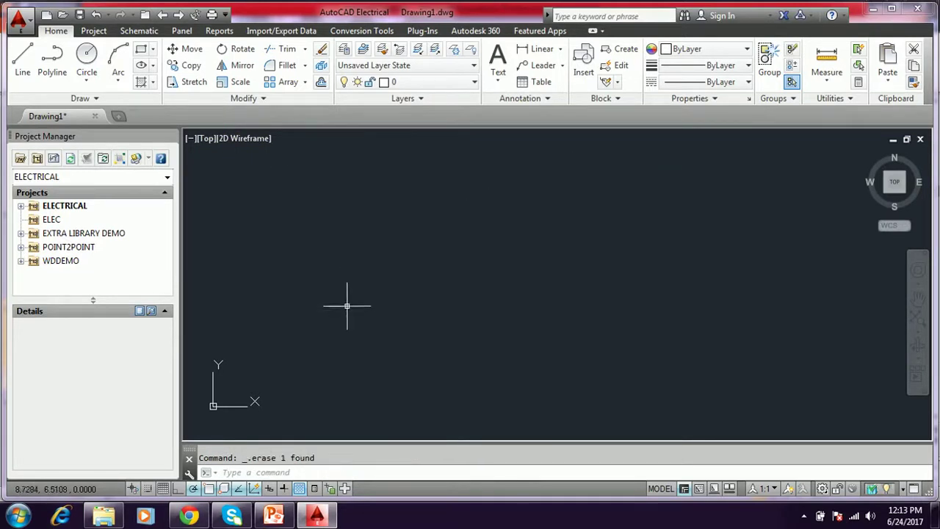
Step: After checking the lesson slide, restart the PLINE command in AutoCAD
click(282, 518)
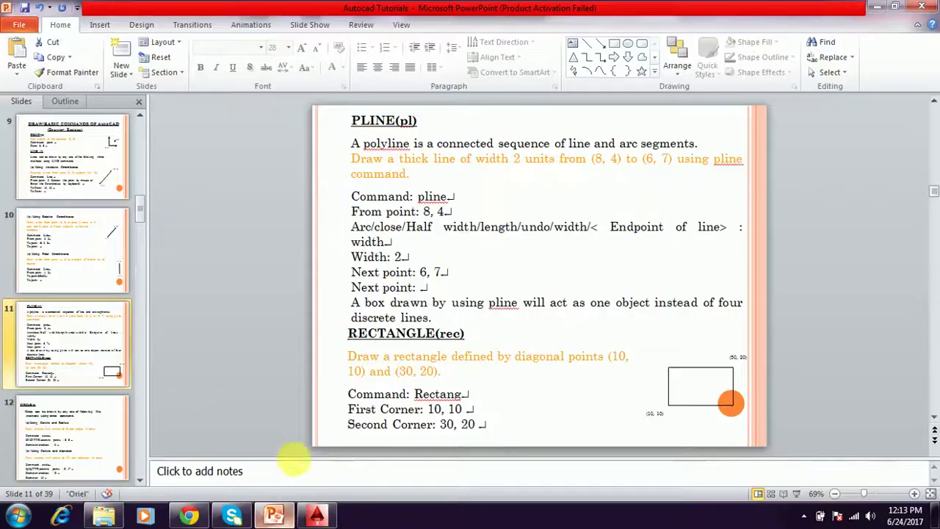
click(314, 517)
text(p)
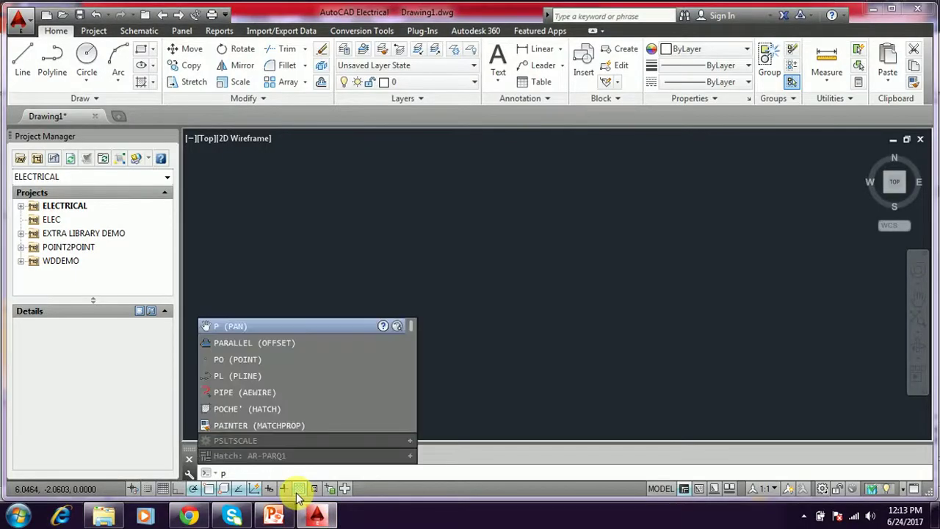
text(l)
key(Return)
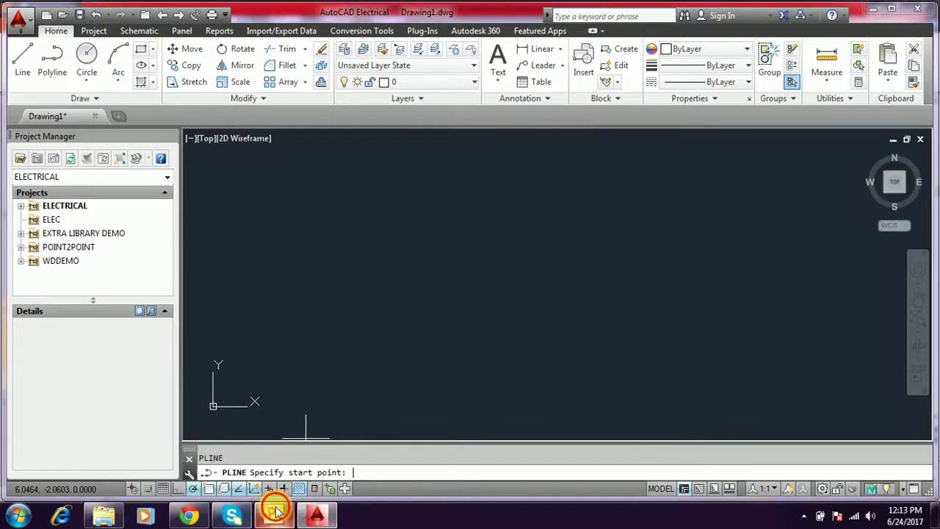
click(273, 516)
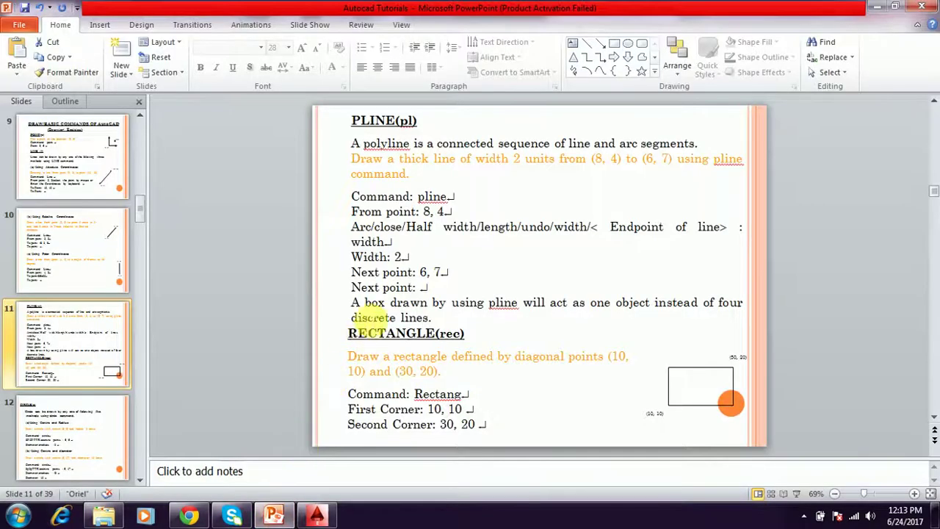
click(316, 515)
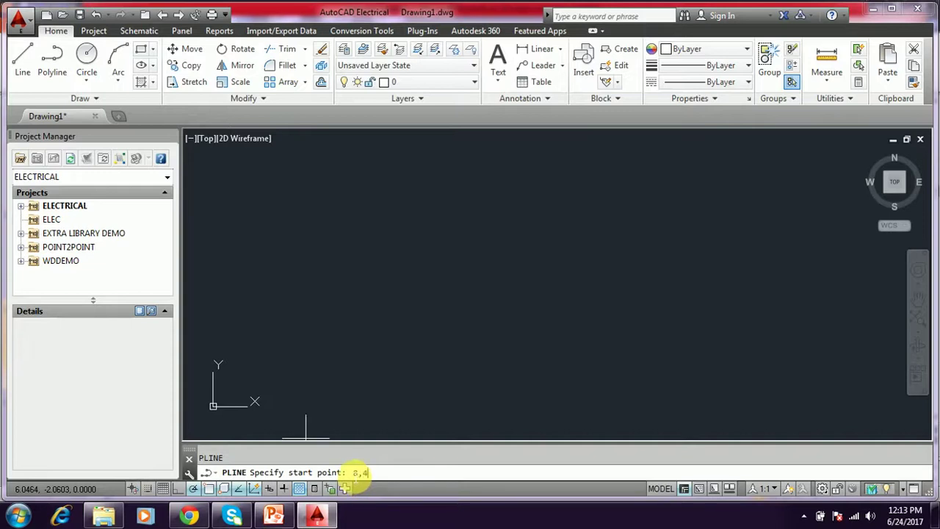
Step: Set the new polyline's start point to 8,4 and review the slide's polyline steps
key(Return)
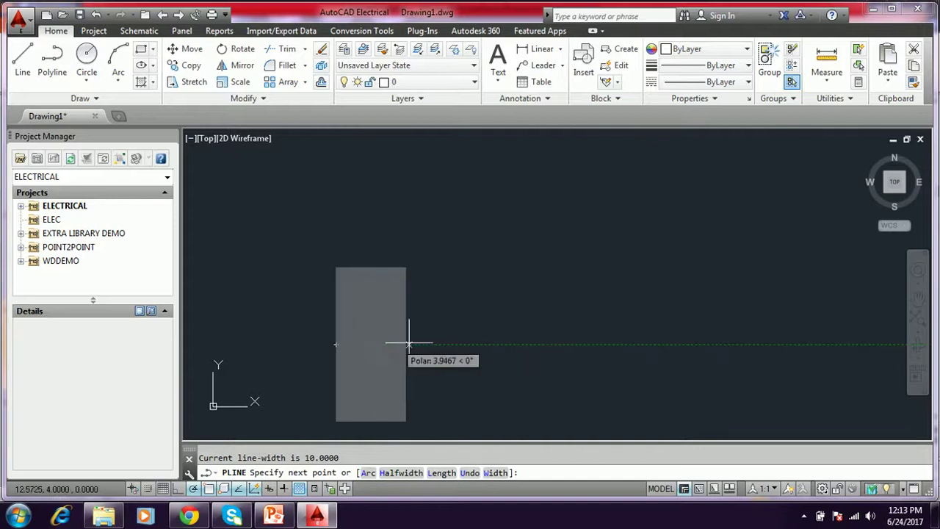
click(283, 515)
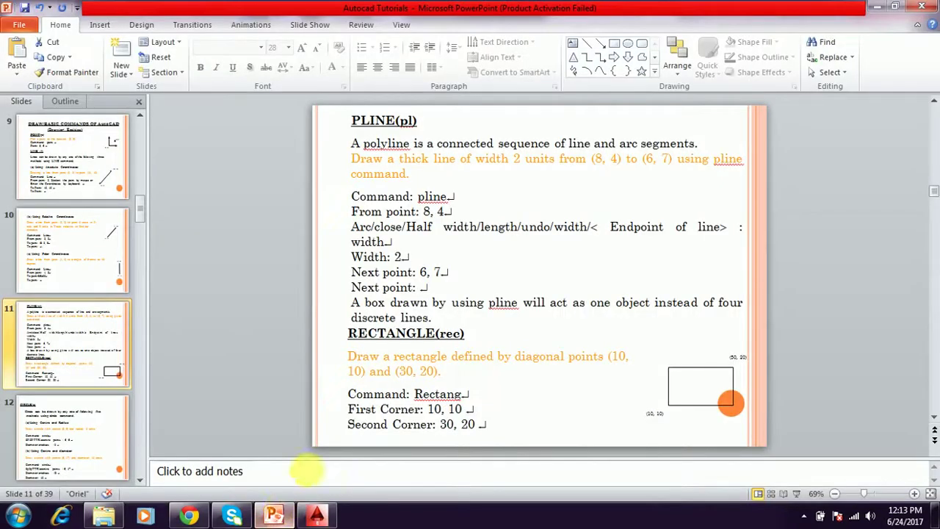
click(316, 515)
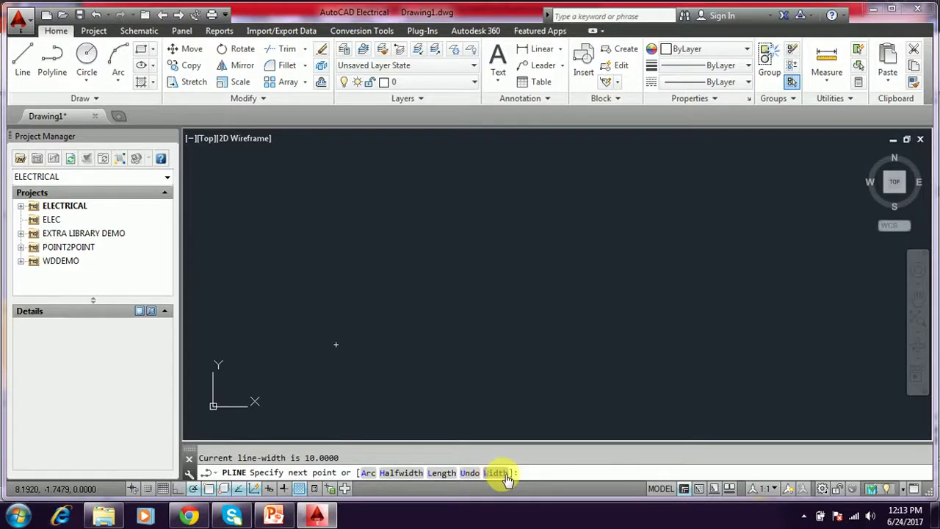
Step: Choose Width and set both the starting and ending widths to 2
text(w)
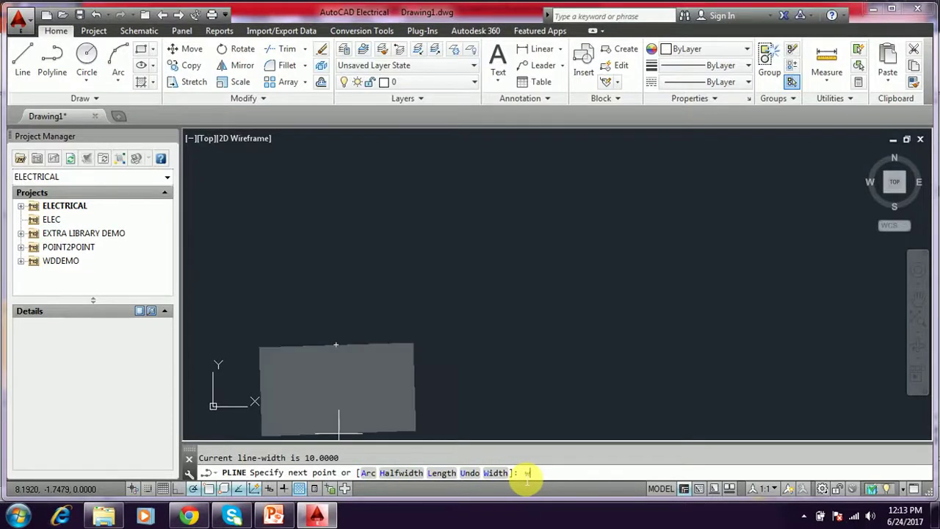
key(Return)
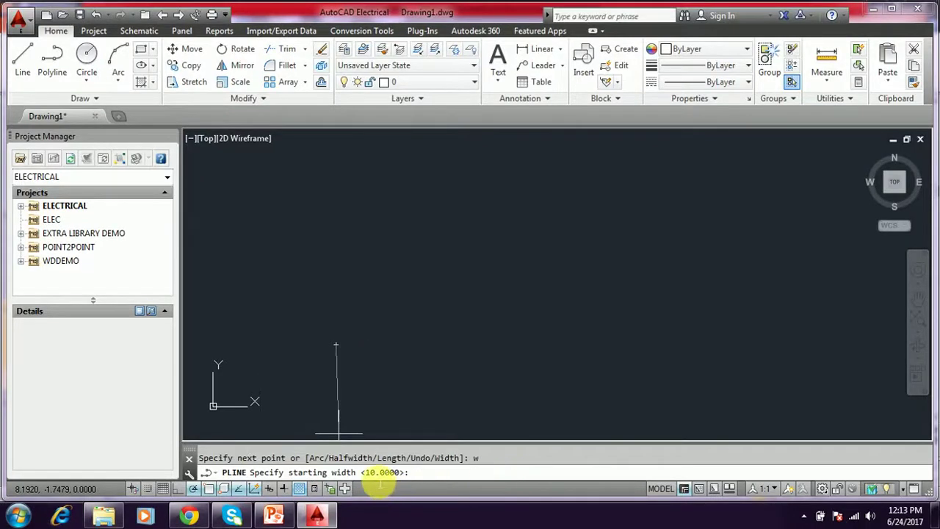
click(274, 516)
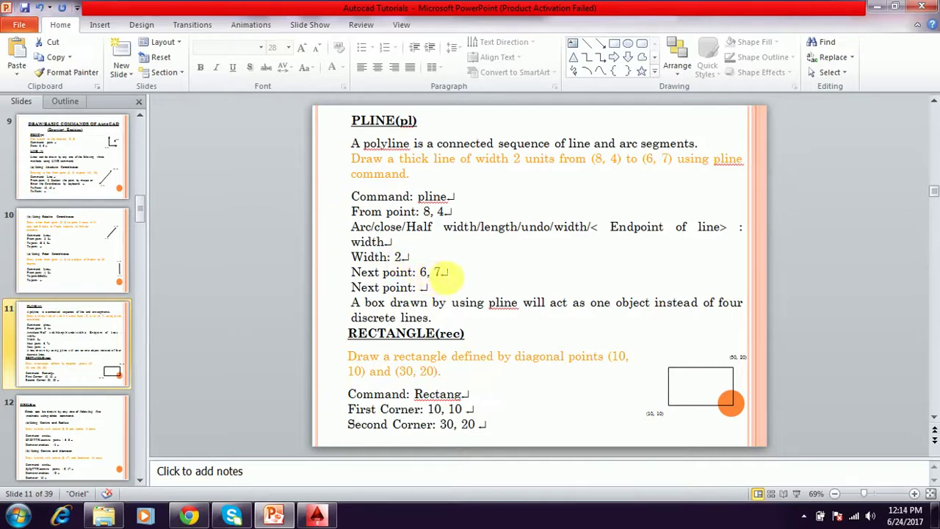
click(317, 516)
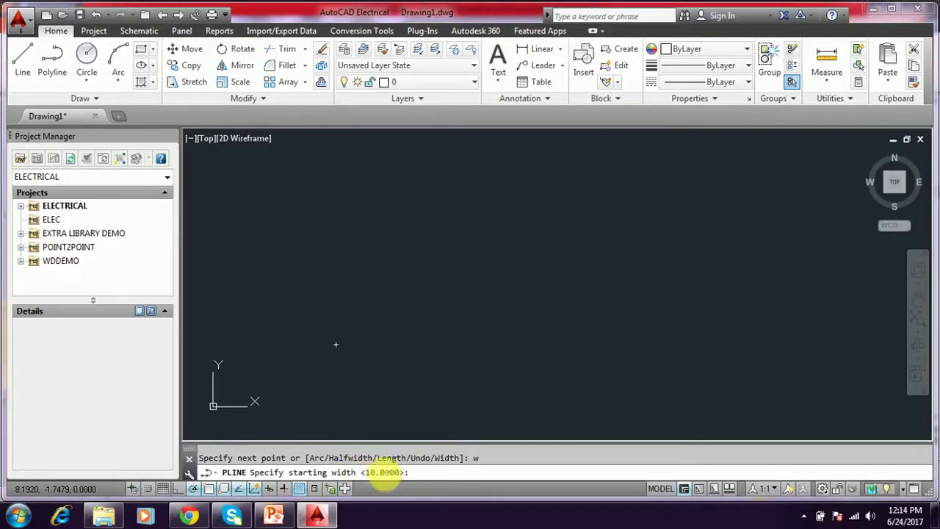
click(273, 517)
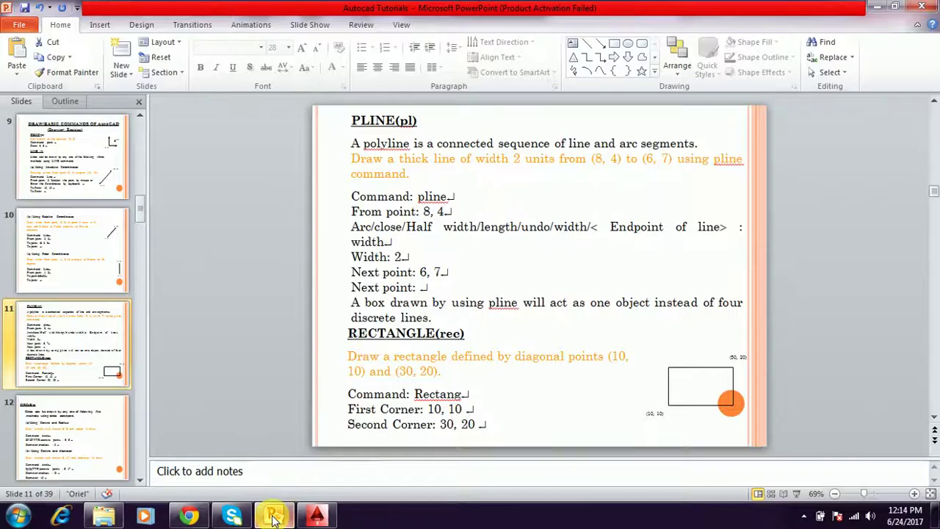
click(316, 516)
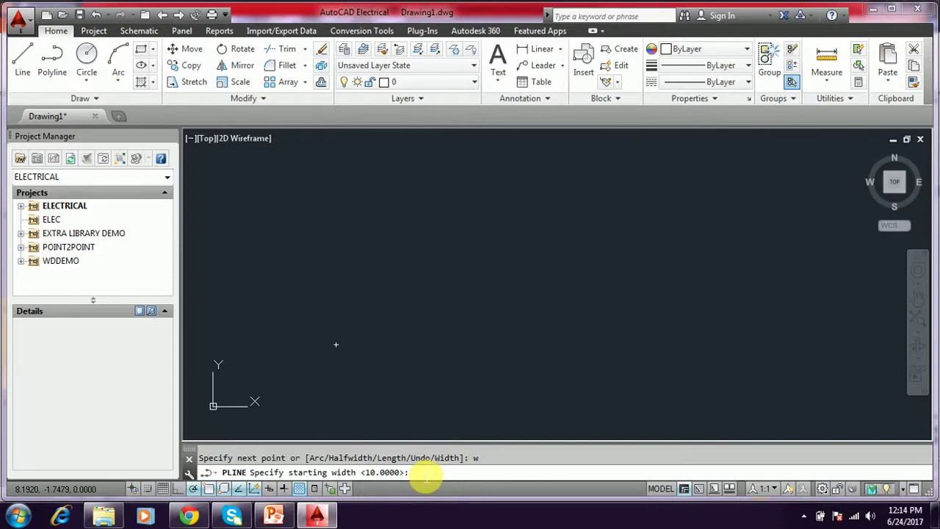
key(Return)
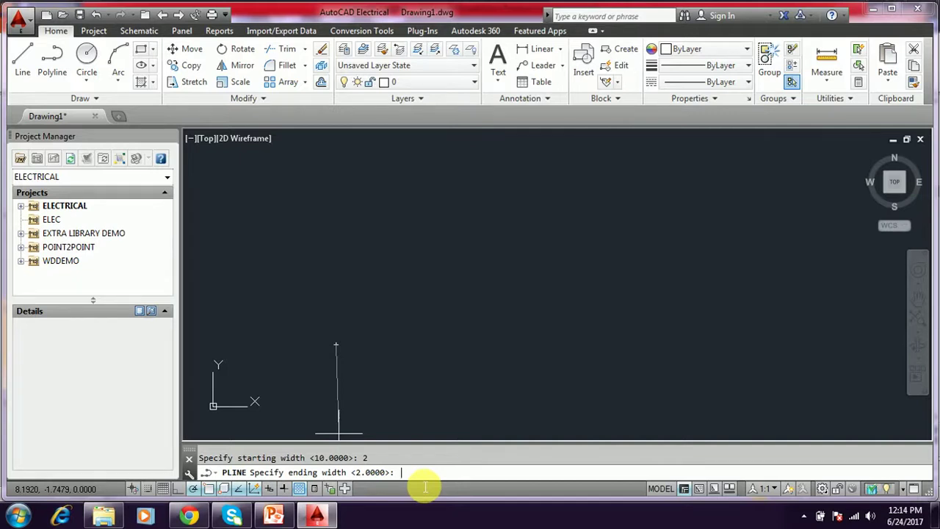
key(Return)
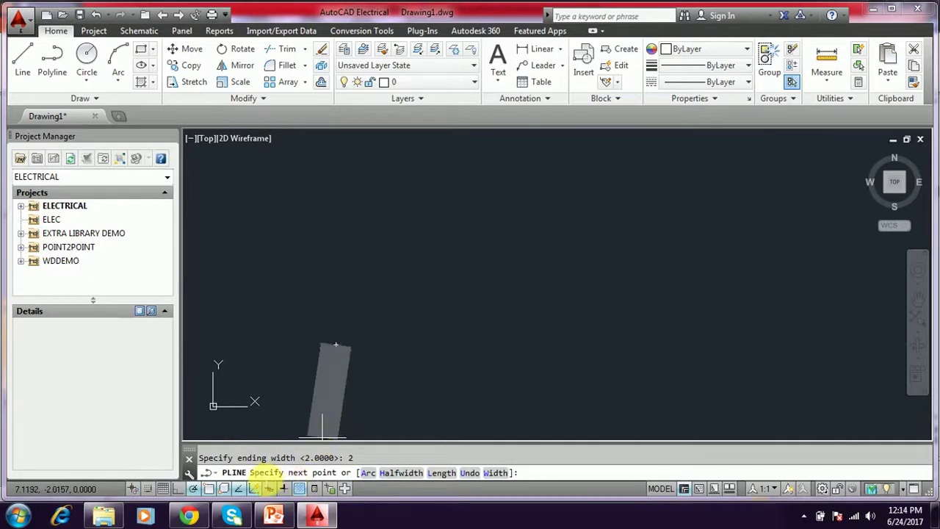
Step: Draw the wide segment to point 6,7 and end the polyline
click(273, 514)
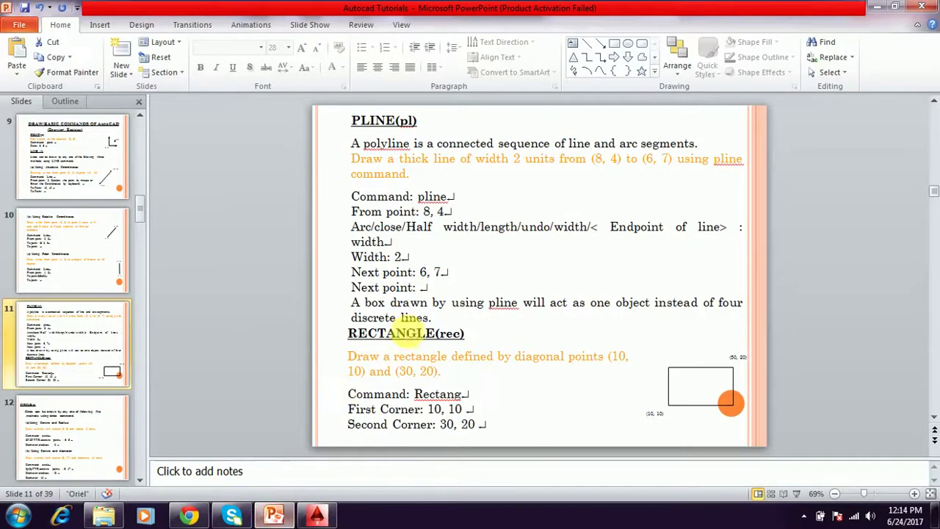
click(317, 514)
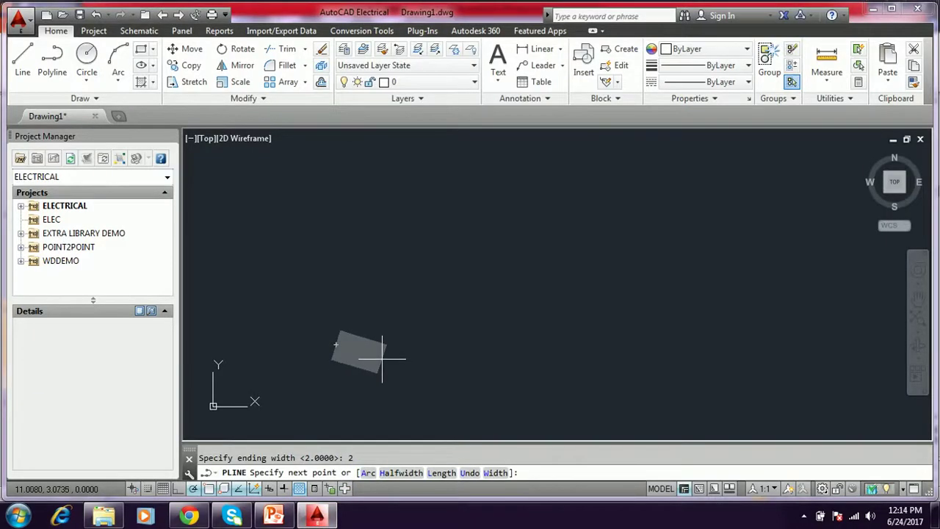
text(6,)
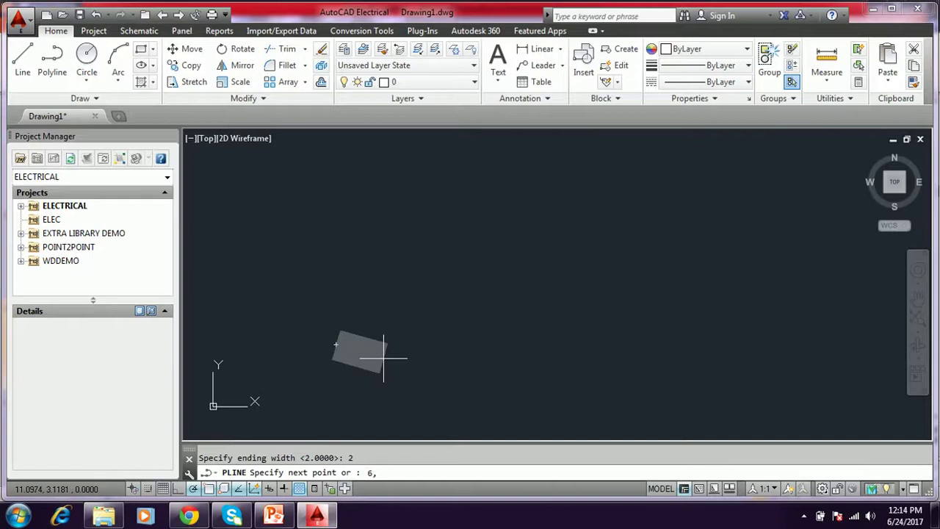
text(7)
key(Return)
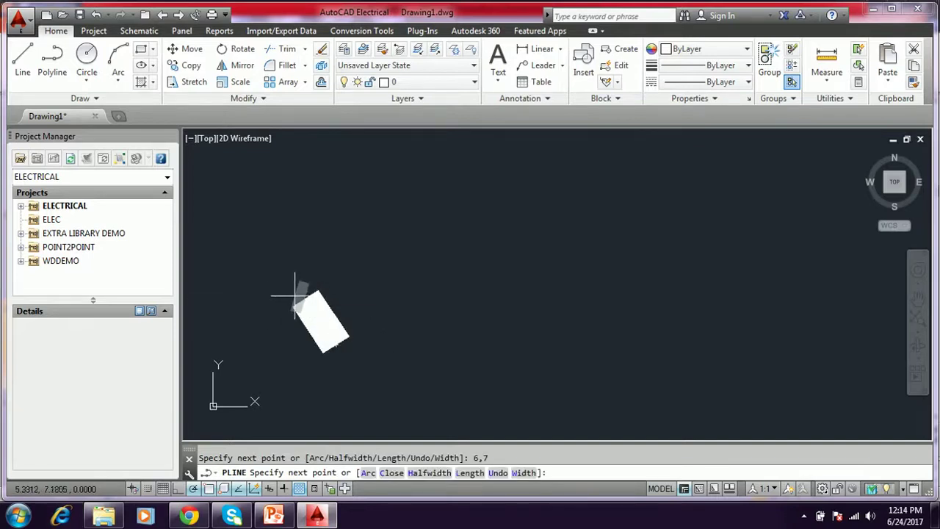
click(275, 517)
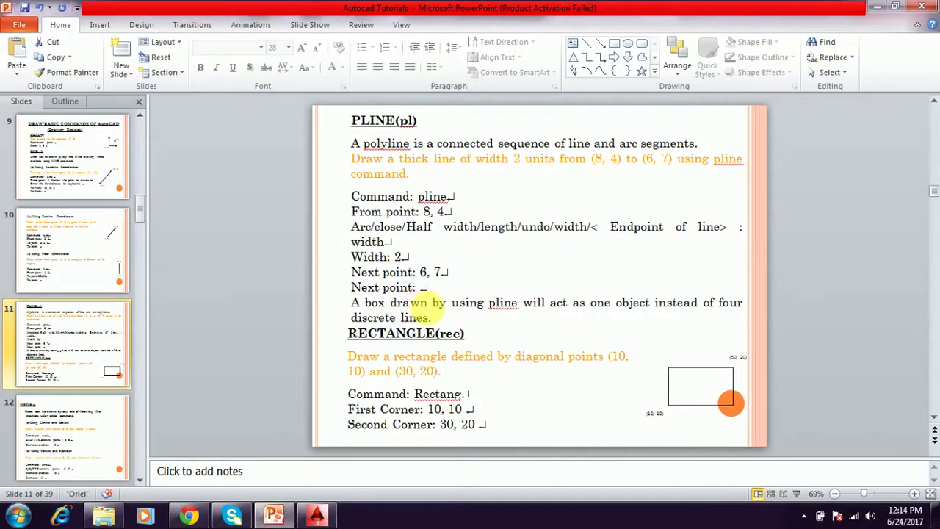
click(316, 517)
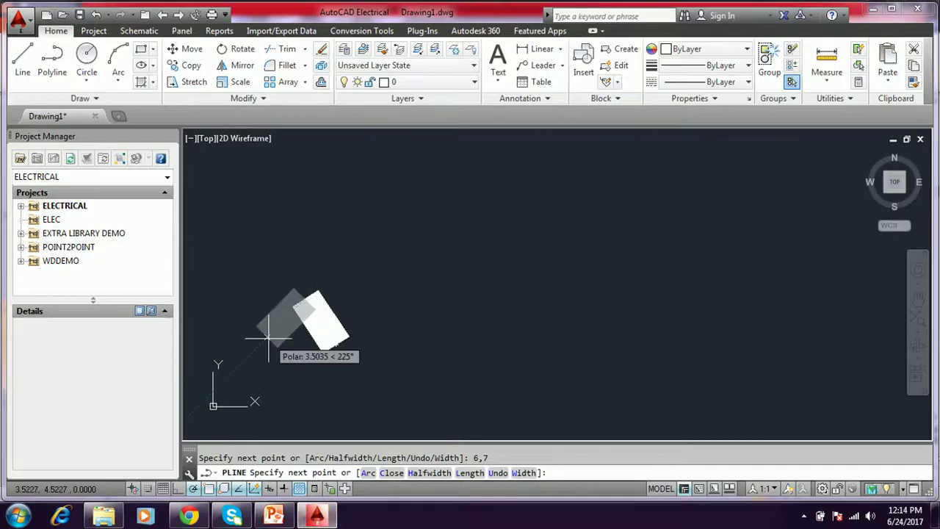
key(Return)
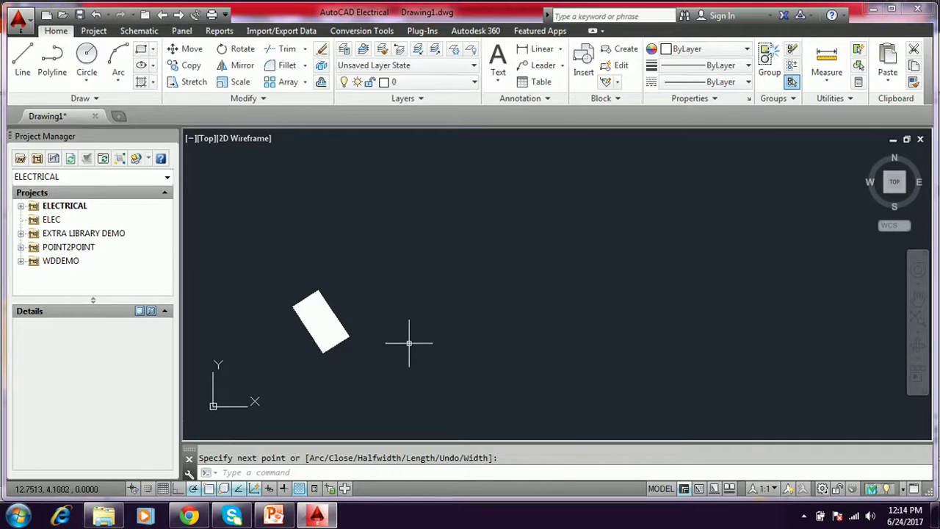
Step: Delete the 8,4 to 6,7 thick polyline and start a new PLINE
click(346, 357)
click(312, 342)
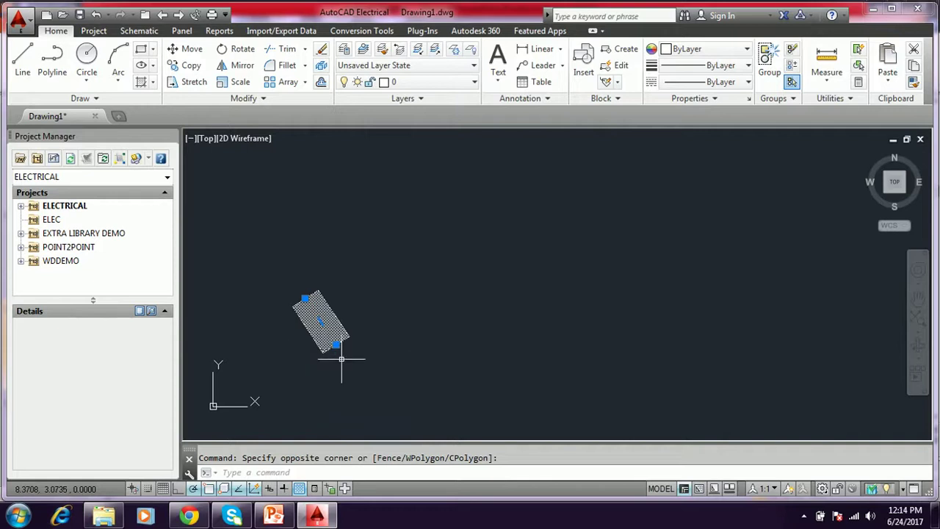
key(Delete)
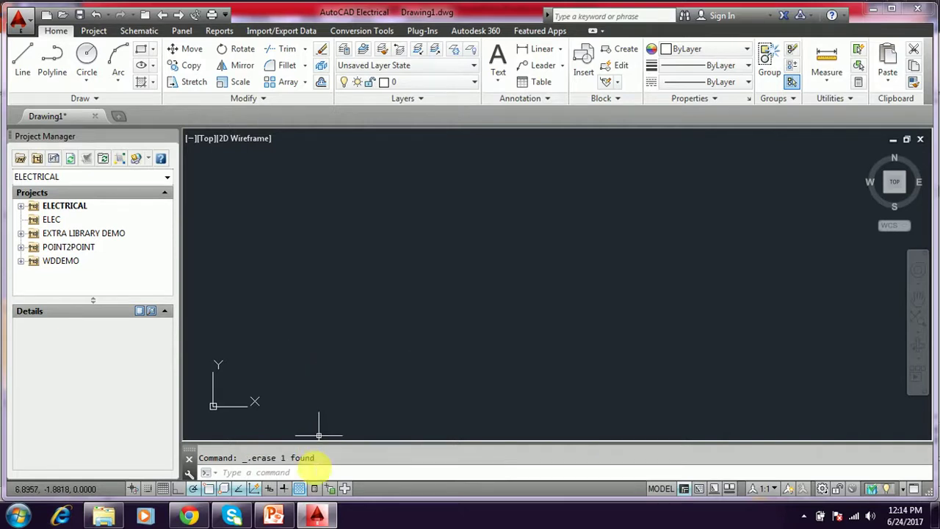
key(Return)
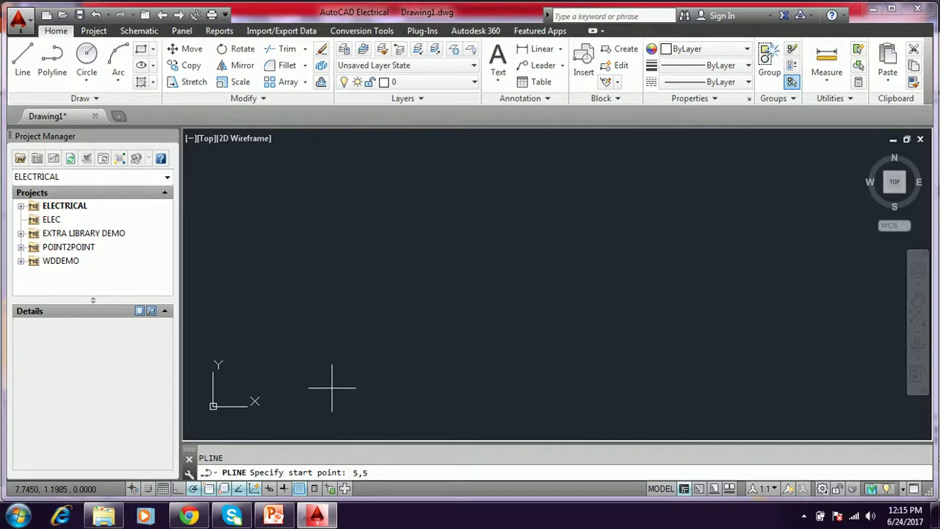
Step: Start a polyline at 5,5, set width 2, and draw the arrow shaft to the right
key(Return)
text(pl)
key(Return)
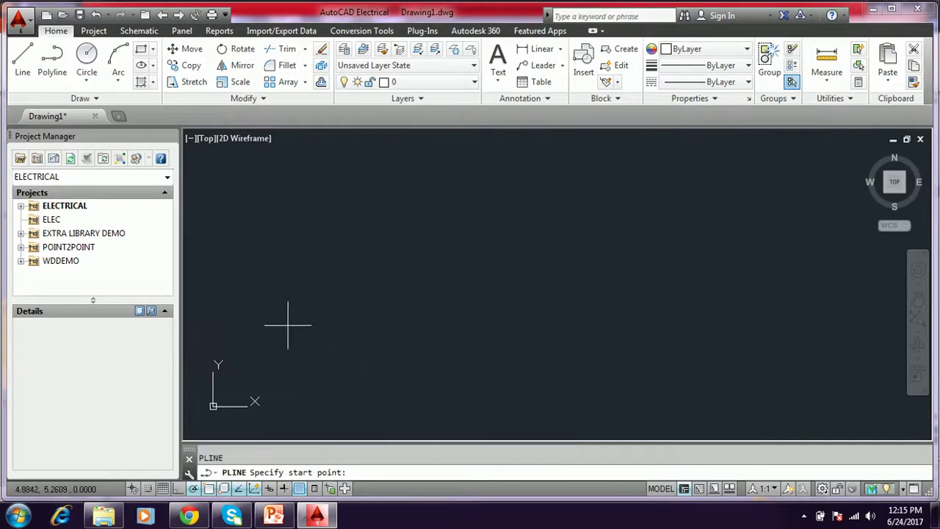
click(301, 331)
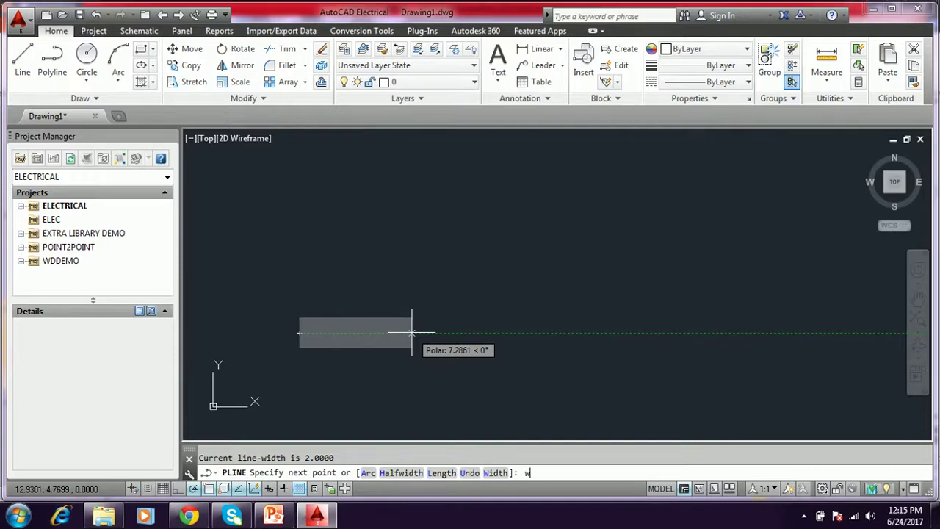
key(Return)
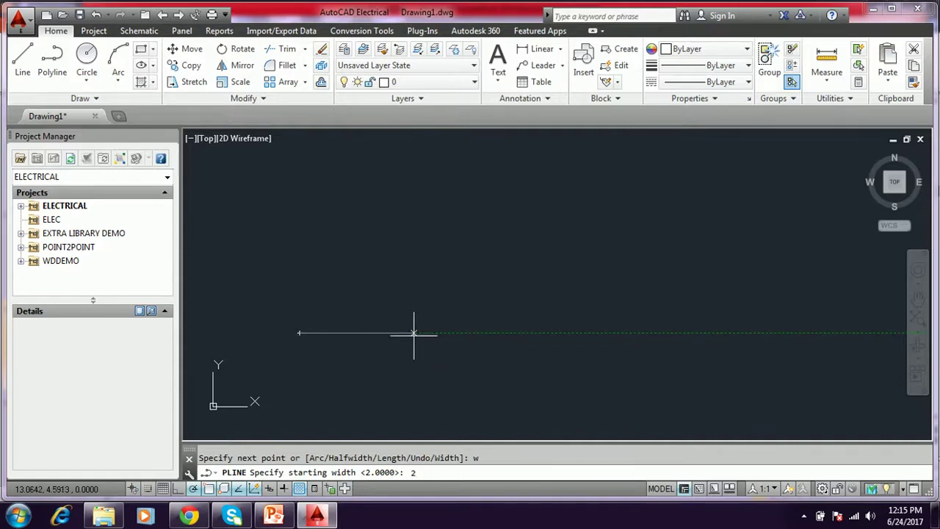
key(Return)
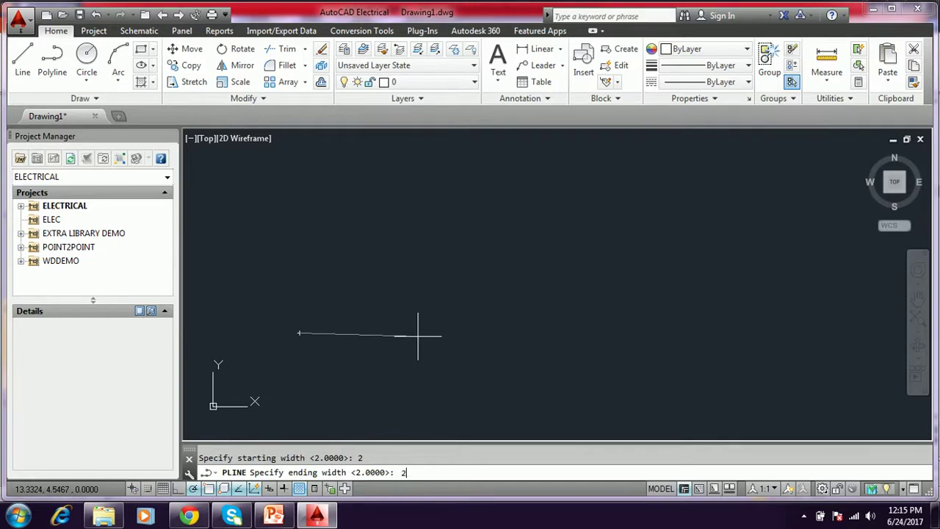
key(Return)
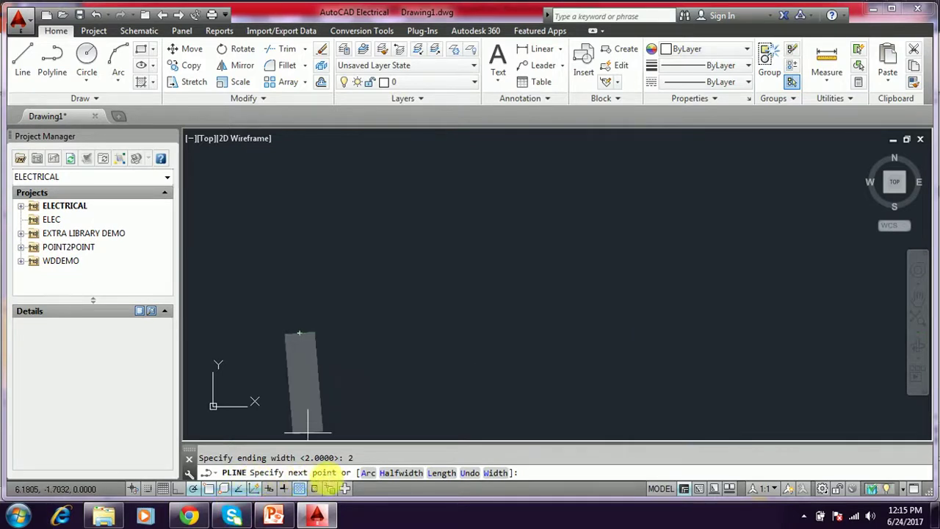
click(519, 333)
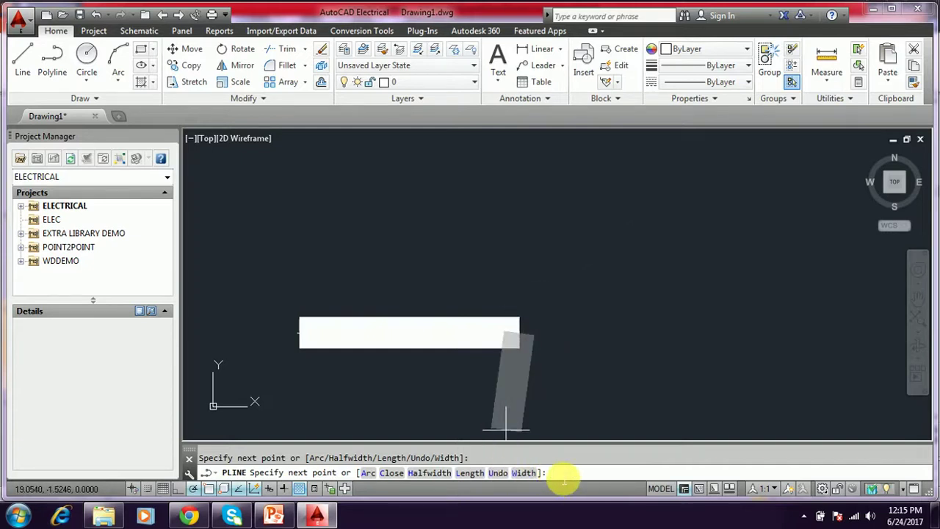
Step: Add an arrowhead tapering from width 5 to 0 and finish the polyline
key(Return)
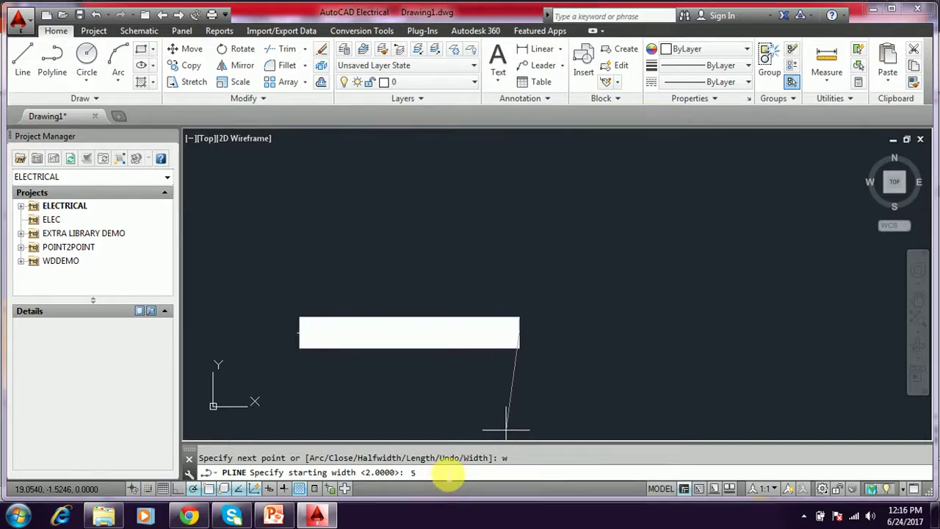
key(Return)
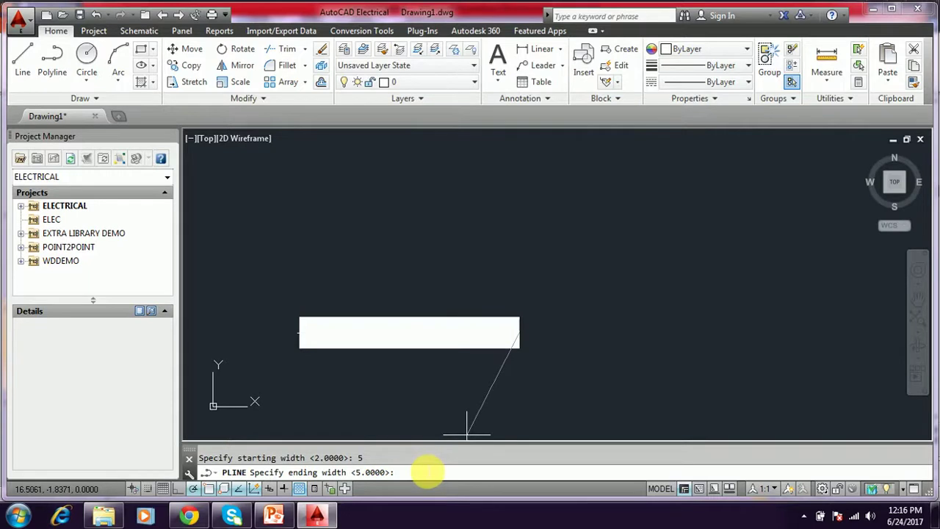
text(0)
key(Return)
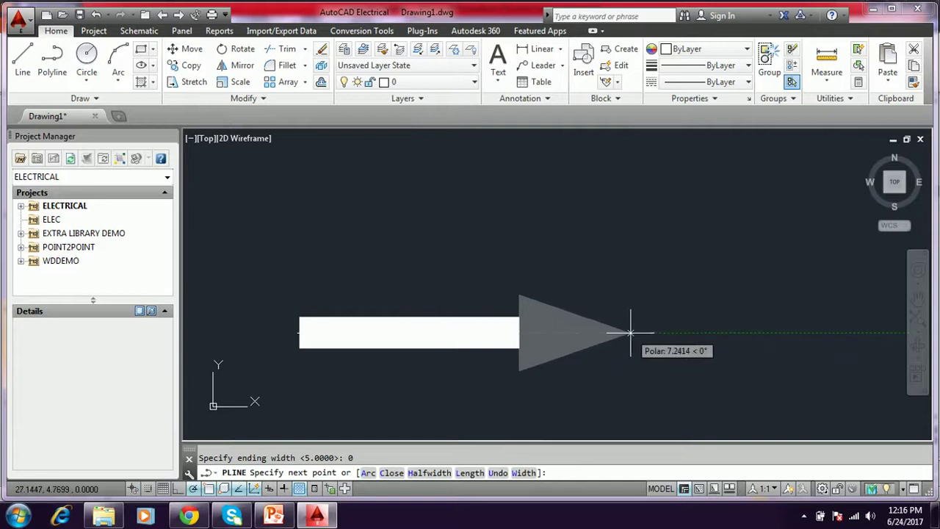
click(630, 333)
key(Return)
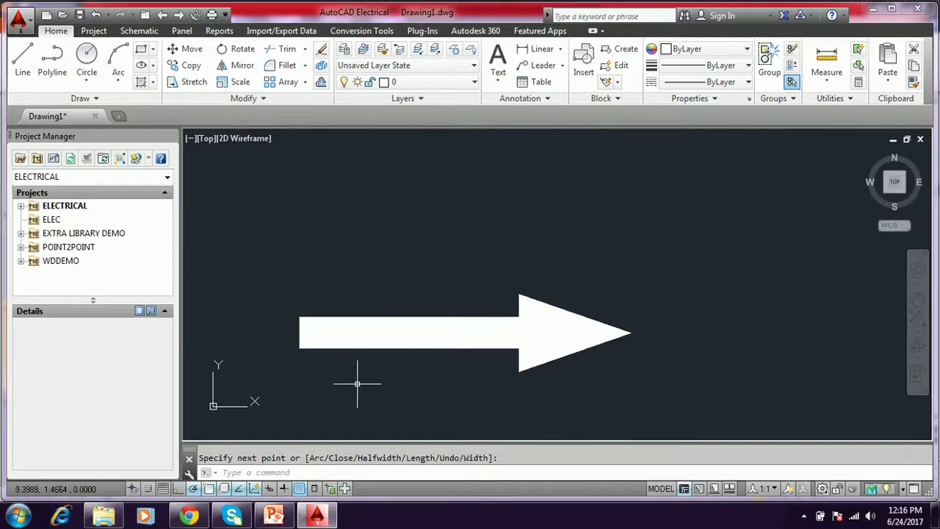
click(276, 517)
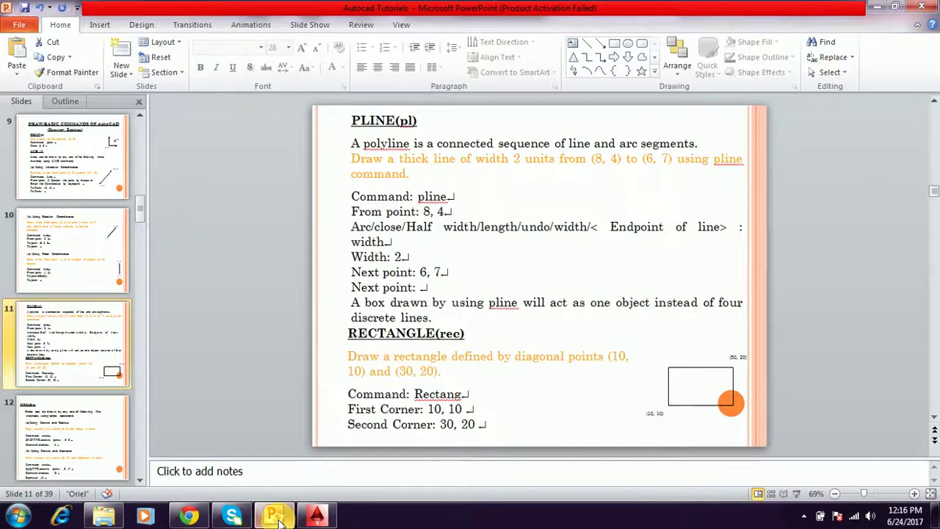
mouse_move(318, 519)
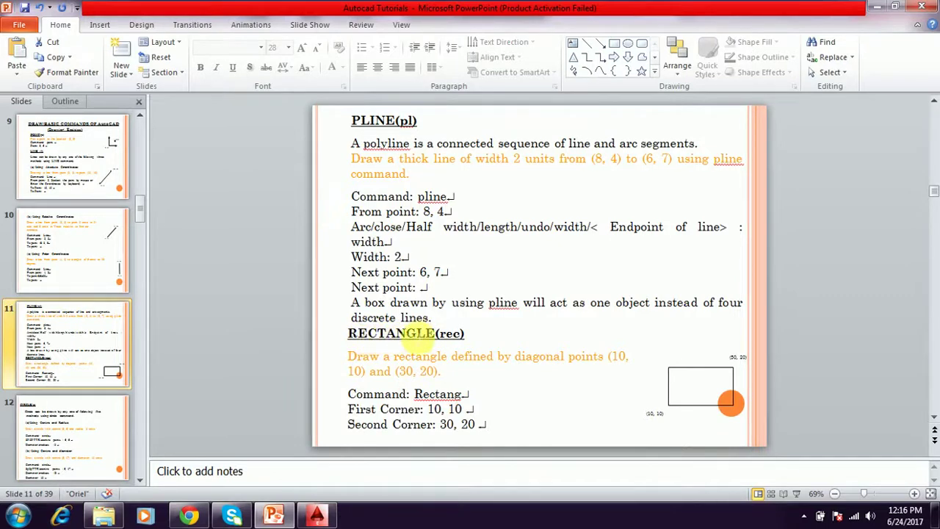
click(320, 512)
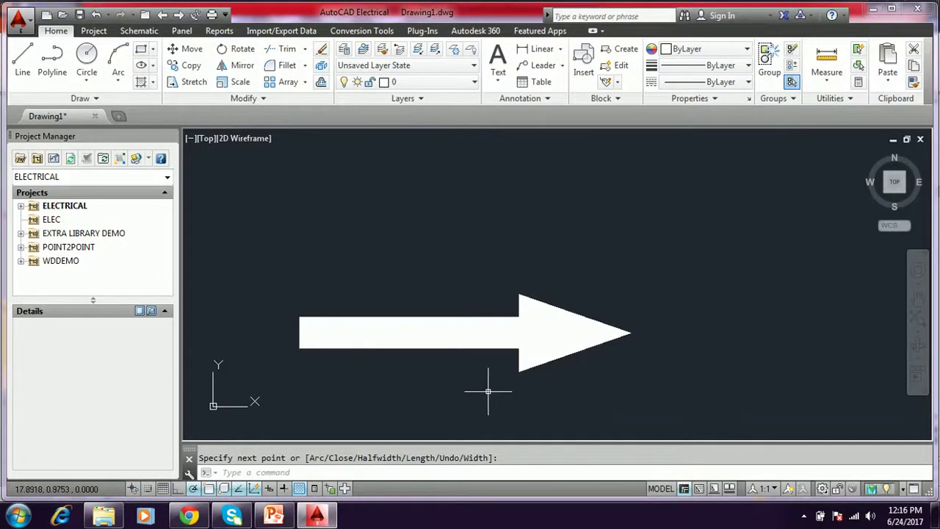
Step: Window-select the whole arrow and erase it with E
key(Return)
click(592, 390)
click(396, 278)
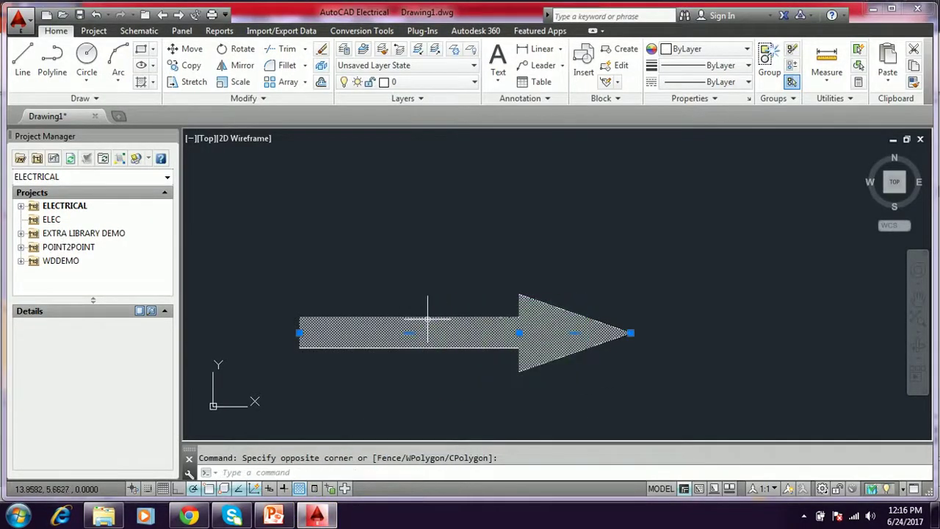
text(e)
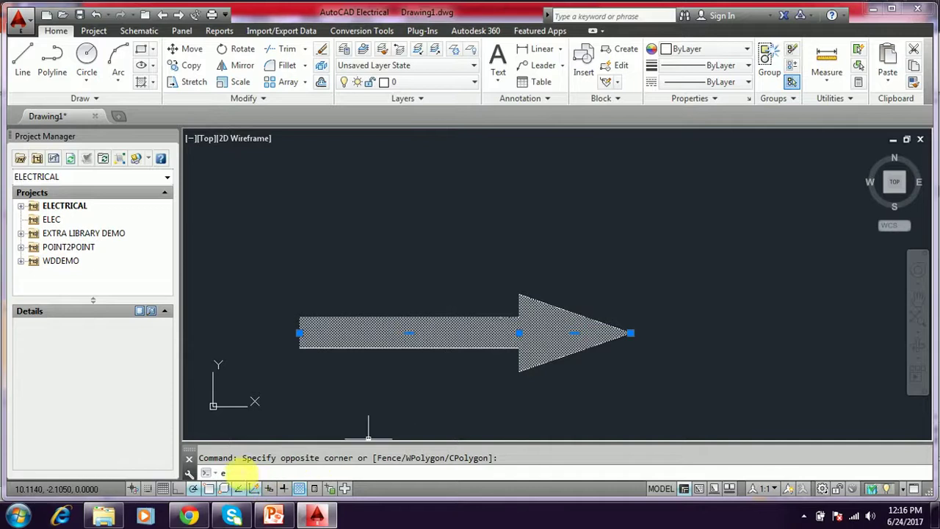
key(Return)
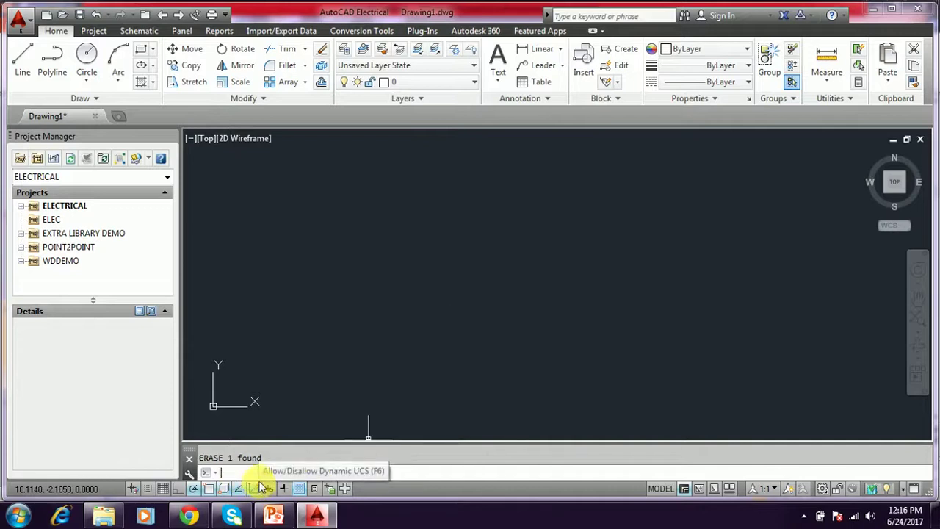
Step: Cancel the drawing recovery dialog opened by a mistyped command
text(trc)
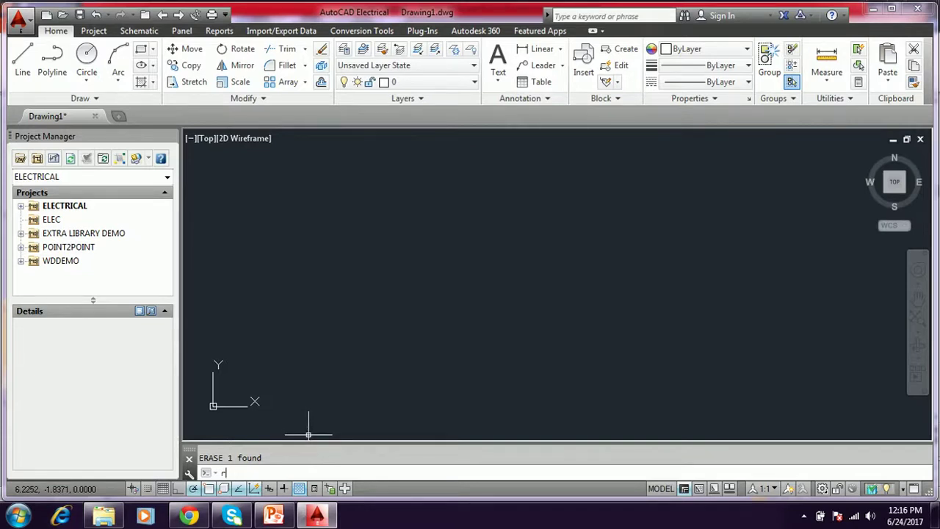
text(ec)
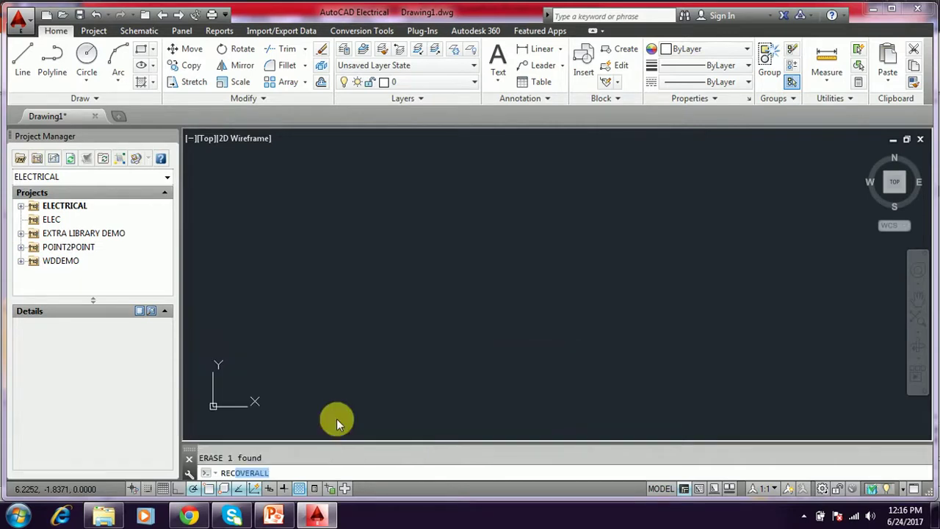
key(Return)
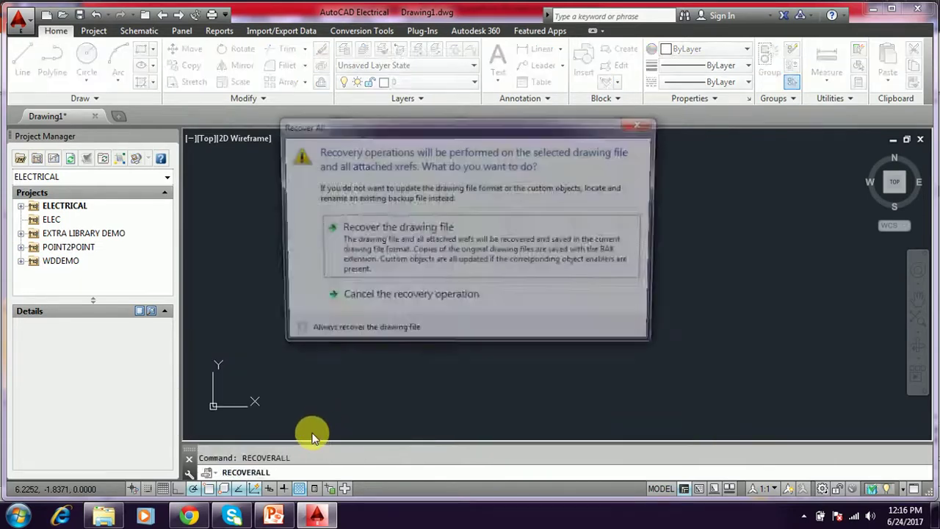
click(640, 125)
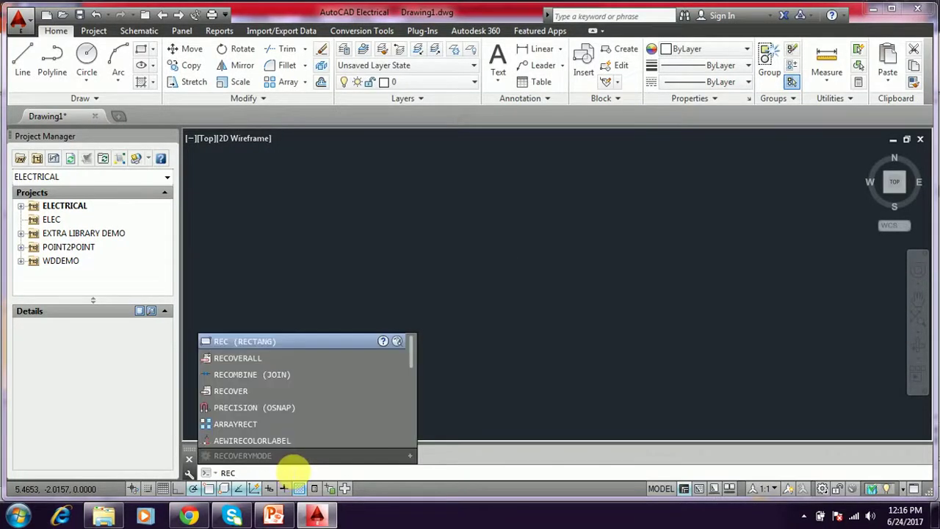
Step: Start the RECTANG command, checking the rectangle steps on the PowerPoint slide before returning
key(Return)
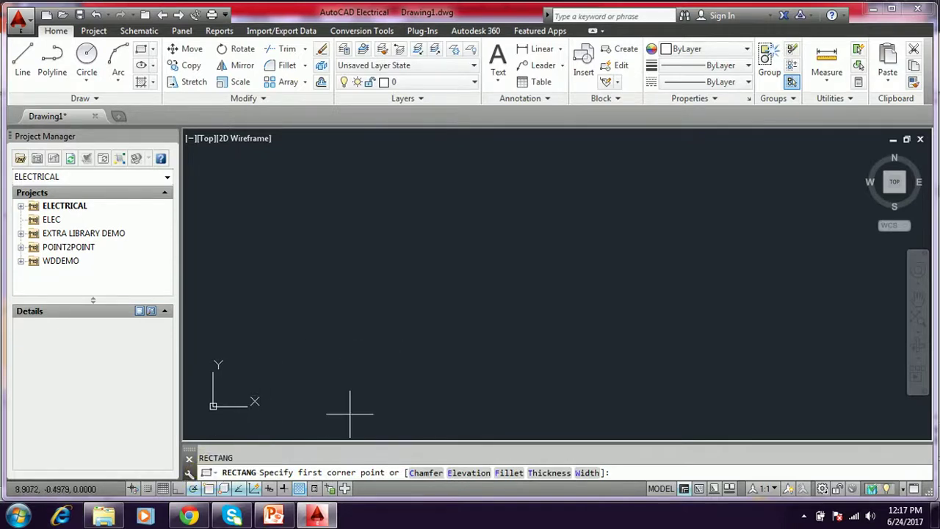
click(273, 516)
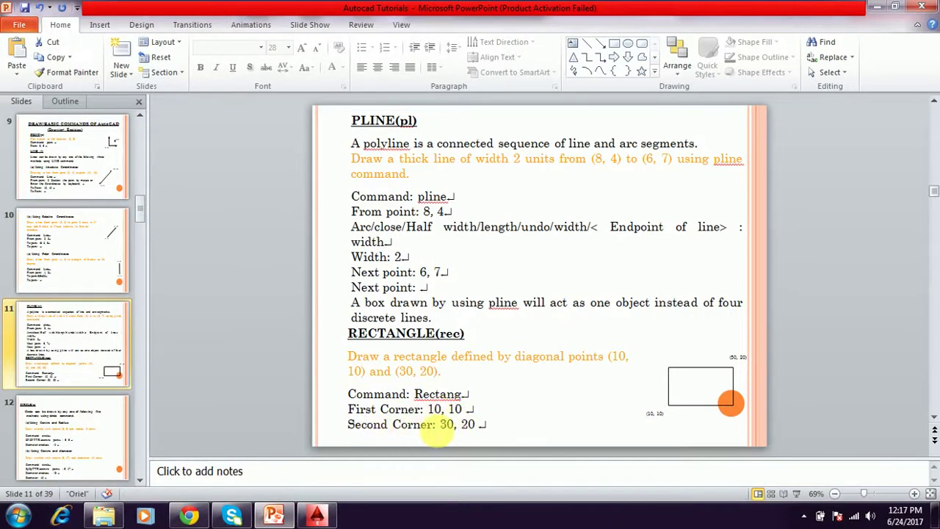
click(317, 515)
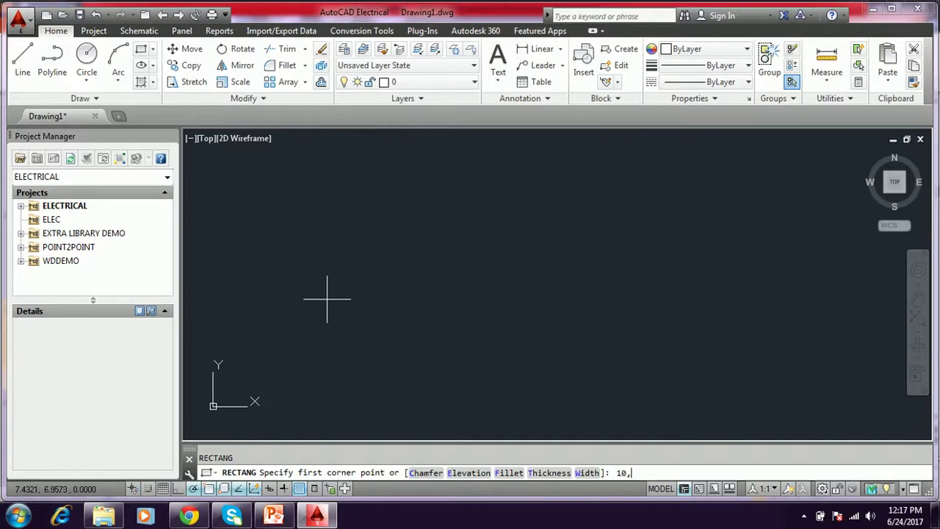
Step: Draw the rectangle with first corner 10,10 and opposite corner 30,20
text(10)
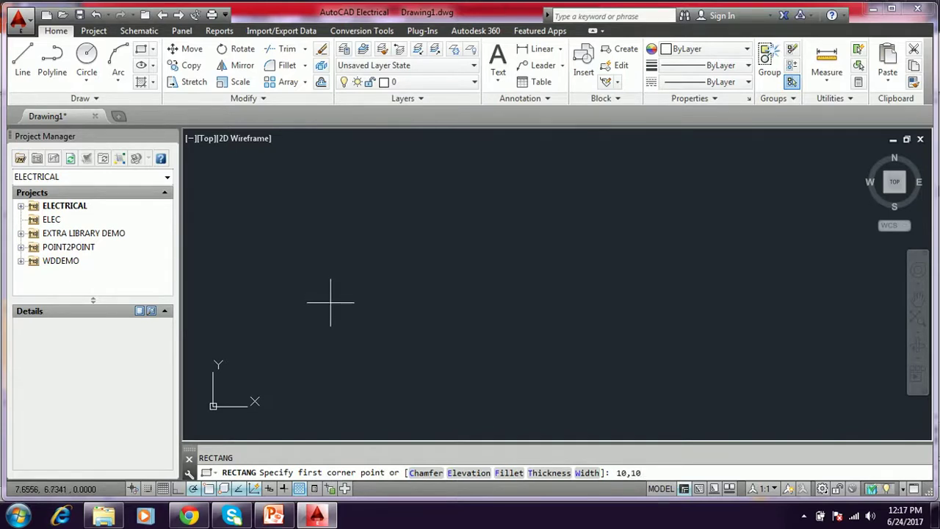
key(Return)
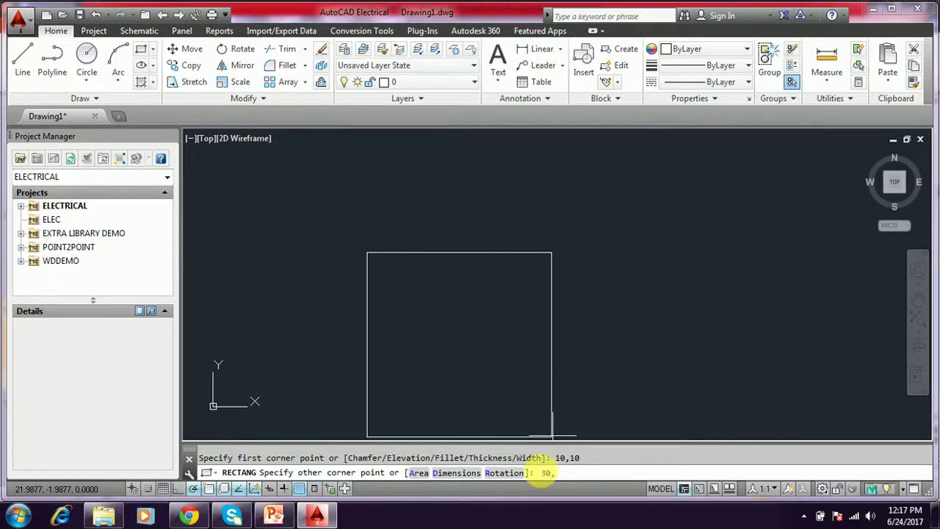
key(Return)
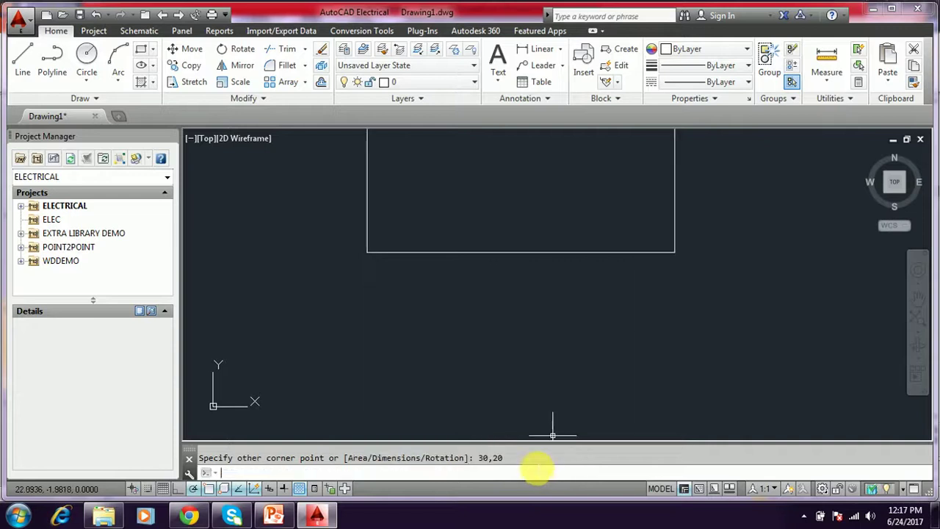
Step: Zoom with the wheel and pan so the 10,10–30,20 rectangle sits centred on screen
scroll(472, 310, down, 3)
scroll(500, 257, up, 3)
middle_drag(500, 257, 501, 304)
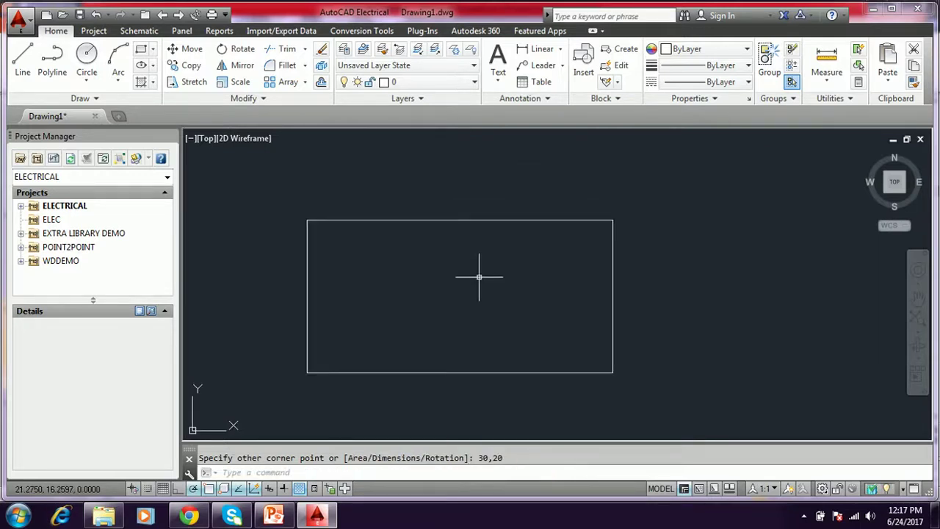